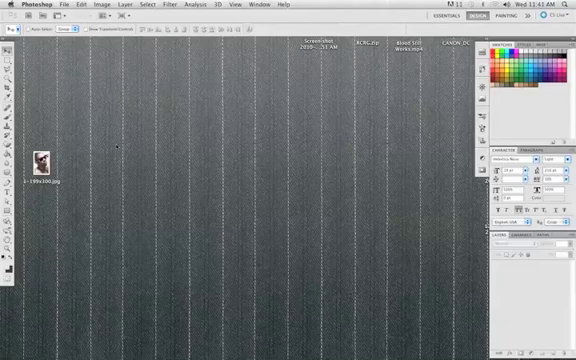
Browse the recent-files list to find bilalrobwall.psd.
{"action": "left_click", "coordinate": [63, 4]}
{"action": "mouse_move", "coordinate": [96, 52]}
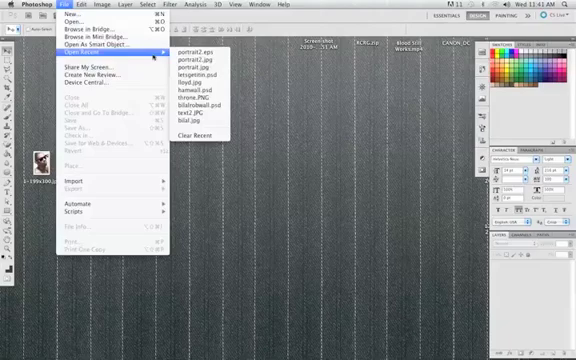
Open bilalrobwall.psd, enlarge its window, and hide the man's layer to leave the robots.
{"action": "left_click", "coordinate": [205, 105]}
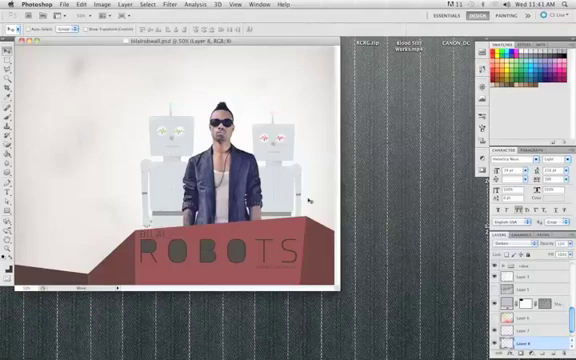
{"action": "mouse_move", "coordinate": [338, 296]}
{"action": "left_mouse_down"}
{"action": "mouse_move", "coordinate": [379, 332]}
{"action": "mouse_move", "coordinate": [398, 320]}
{"action": "left_mouse_up"}
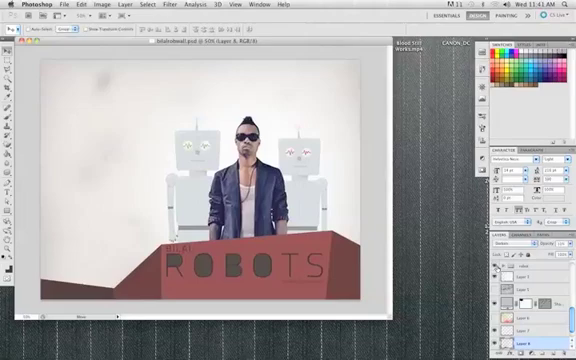
{"action": "left_click", "coordinate": [497, 267]}
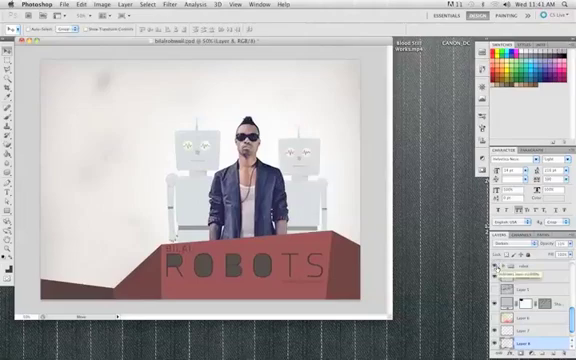
{"action": "scroll", "coordinate": [497, 267], "scroll_direction": "up", "scroll_amount": 5}
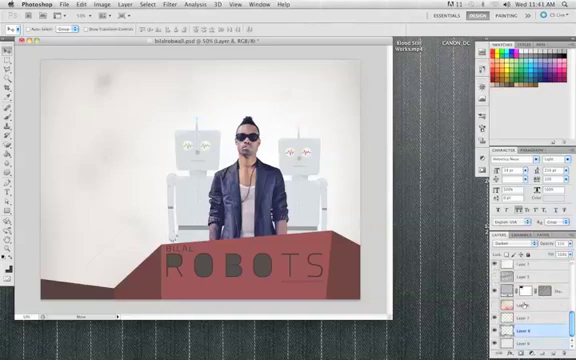
{"action": "left_click", "coordinate": [496, 295]}
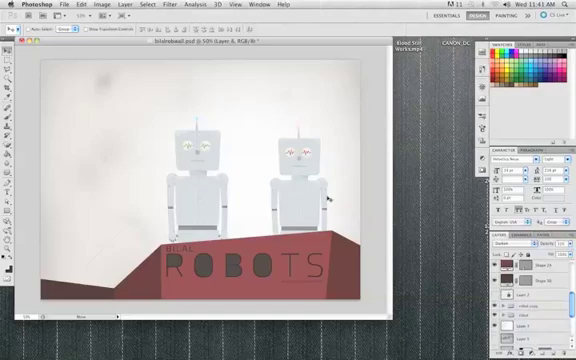
Close the poster without saving and create a new 800 × 600 pixel Web document.
{"action": "key", "text": "super+w"}
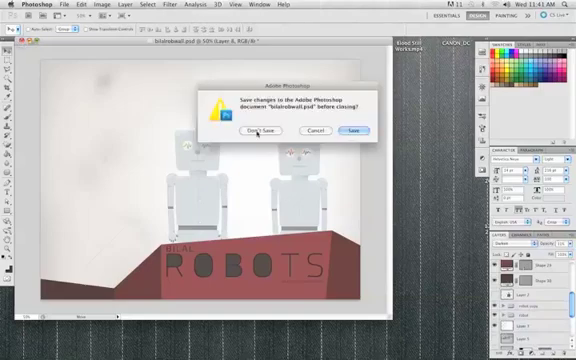
{"action": "left_click", "coordinate": [257, 132]}
{"action": "left_click", "coordinate": [63, 4]}
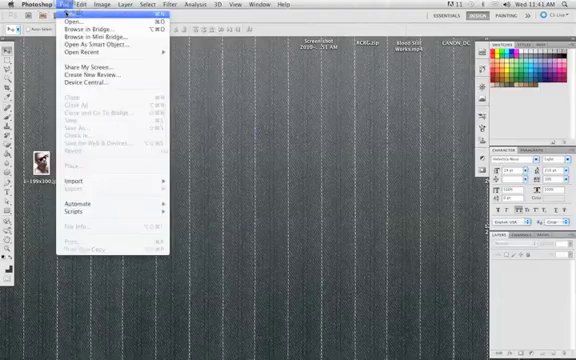
{"action": "left_click", "coordinate": [63, 4]}
{"action": "key", "text": "super+n"}
{"action": "left_click", "coordinate": [411, 84]}
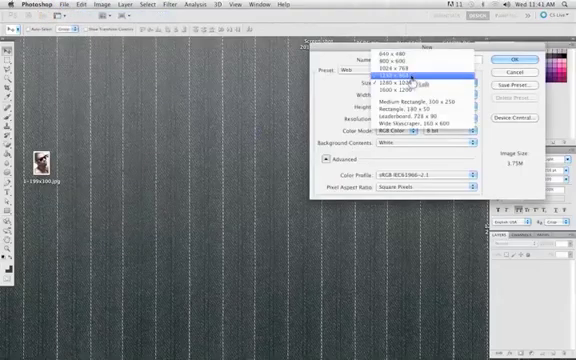
{"action": "left_click", "coordinate": [409, 62]}
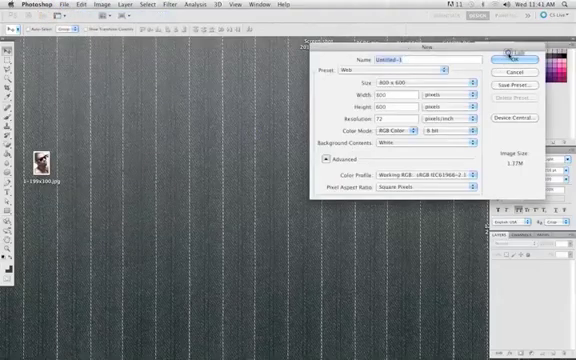
{"action": "left_click", "coordinate": [512, 58]}
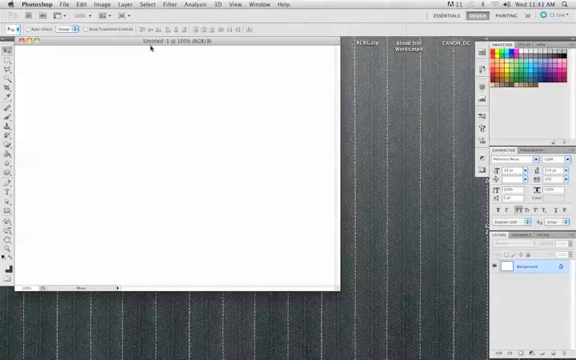
{"action": "left_click_drag", "start_coordinate": [152, 41], "coordinate": [165, 42]}
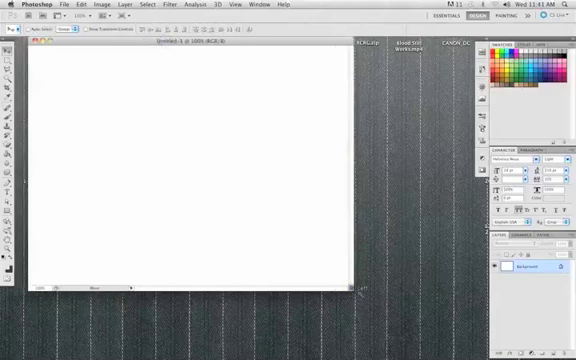
Add an empty Layer 1 above the Background and select the Ellipse Tool.
{"action": "left_click_drag", "start_coordinate": [345, 290], "coordinate": [386, 316]}
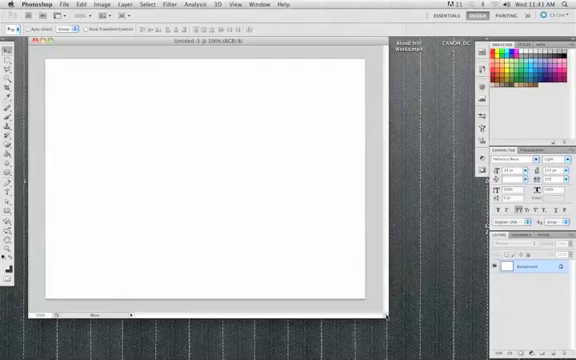
{"action": "left_click", "coordinate": [551, 352]}
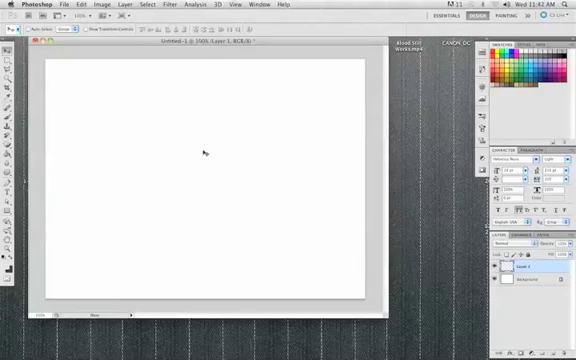
{"action": "left_click", "coordinate": [8, 211]}
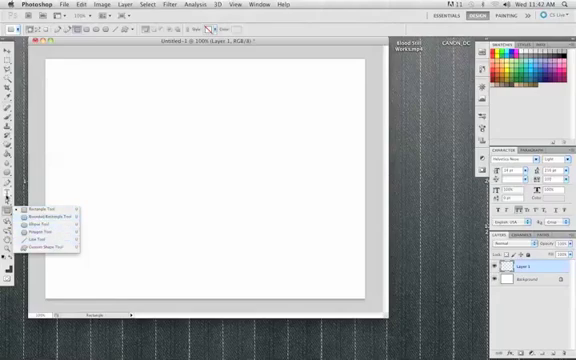
{"action": "left_click", "coordinate": [7, 201]}
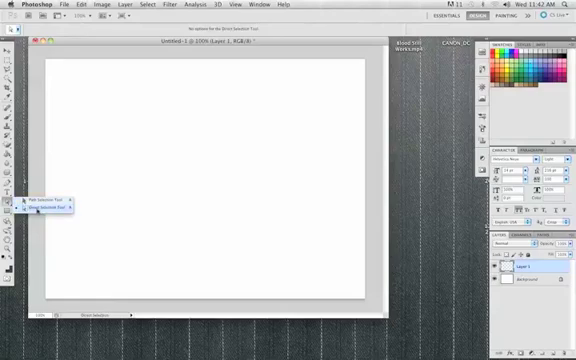
{"action": "left_click", "coordinate": [8, 185]}
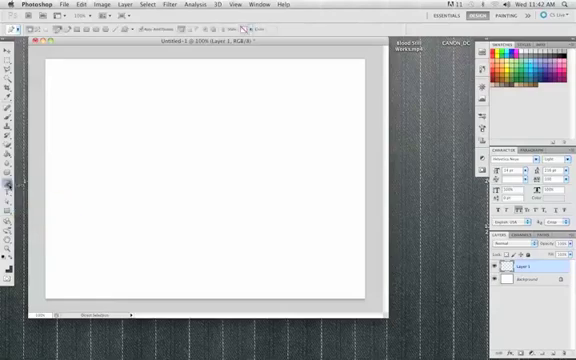
{"action": "left_click", "coordinate": [8, 185]}
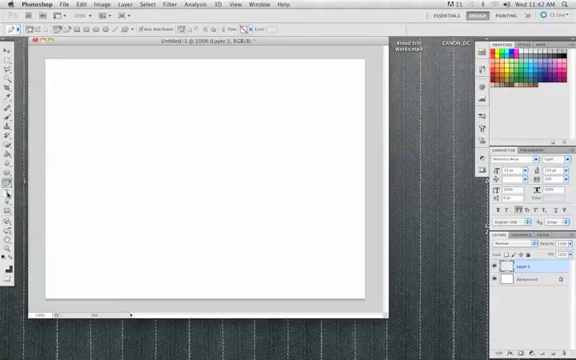
{"action": "left_click_drag", "start_coordinate": [7, 210], "coordinate": [30, 224]}
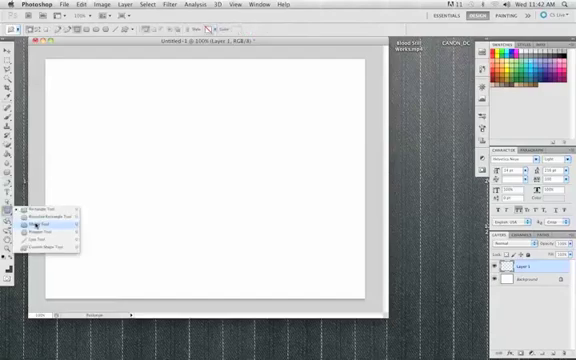
{"action": "left_click", "coordinate": [30, 224]}
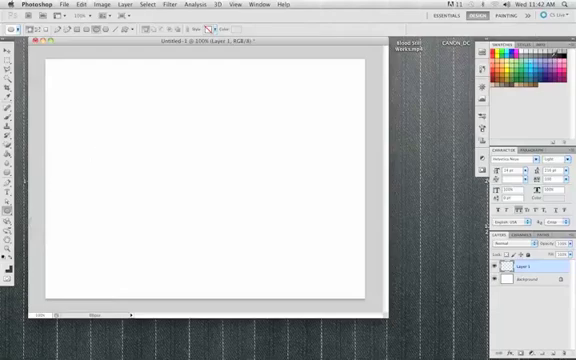
Draw a light green upright ellipse near the canvas centre and nudge it slightly left.
{"action": "left_click", "coordinate": [515, 63]}
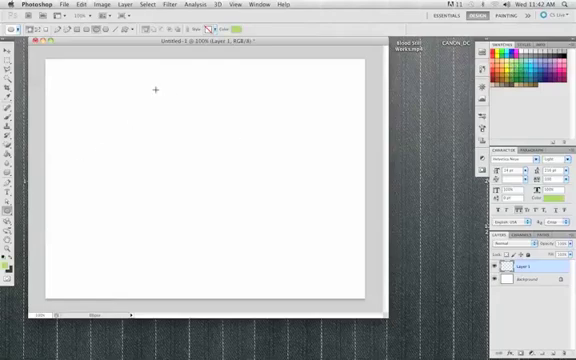
{"action": "left_click_drag", "start_coordinate": [165, 100], "coordinate": [252, 246]}
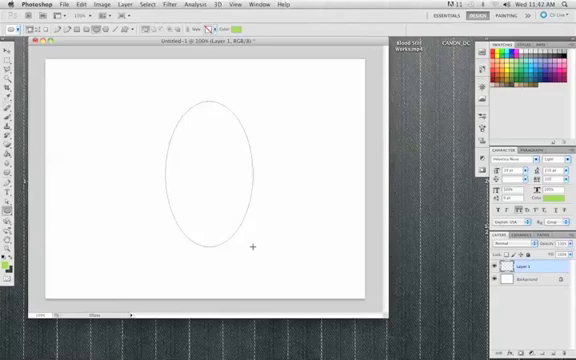
{"action": "key", "text": "shift"}
{"action": "left_click_drag", "start_coordinate": [252, 246], "coordinate": [263, 246]}
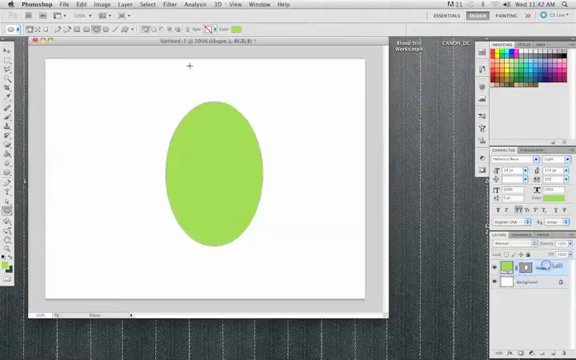
{"action": "left_click", "coordinate": [7, 50]}
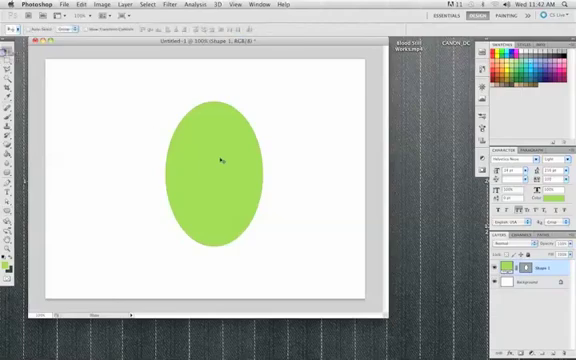
{"action": "left_click_drag", "start_coordinate": [221, 160], "coordinate": [214, 157]}
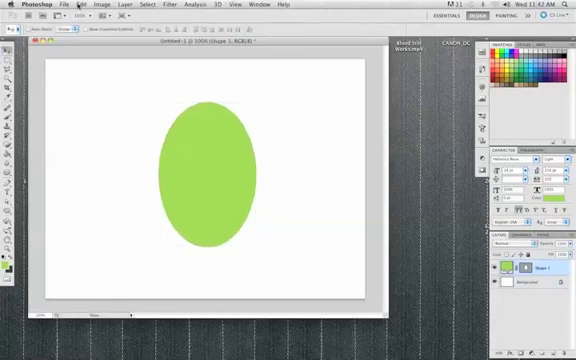
{"action": "key", "text": "ctrl+a"}
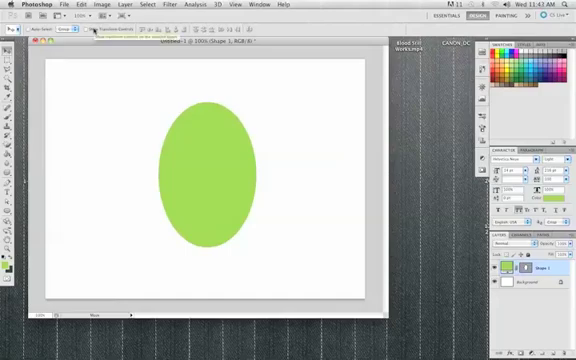
Distort the green ellipse's corners with Free Transform, then straighten it and commit it upright.
{"action": "left_click", "coordinate": [89, 29]}
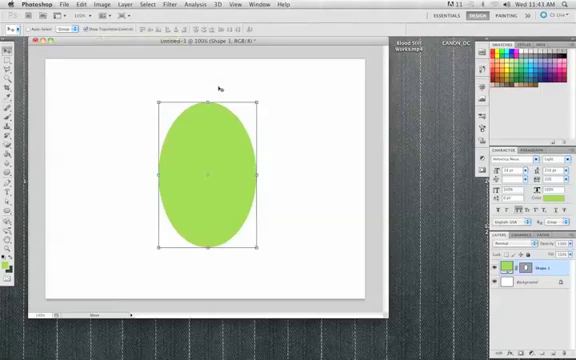
{"action": "key", "text": "ctrl+t"}
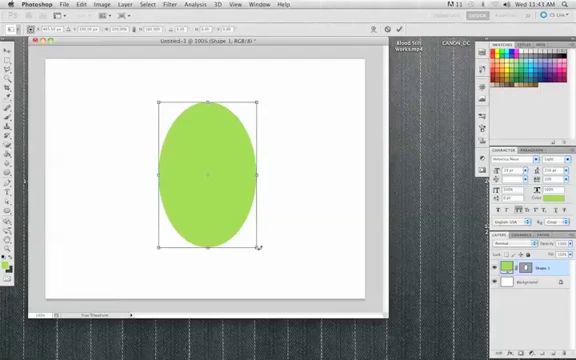
{"action": "left_click_drag", "start_coordinate": [257, 246], "coordinate": [301, 253]}
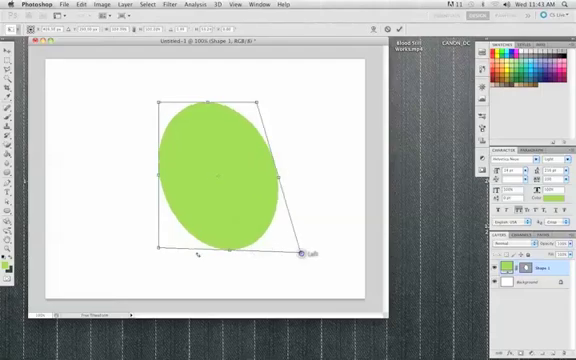
{"action": "left_click_drag", "start_coordinate": [158, 247], "coordinate": [84, 258]}
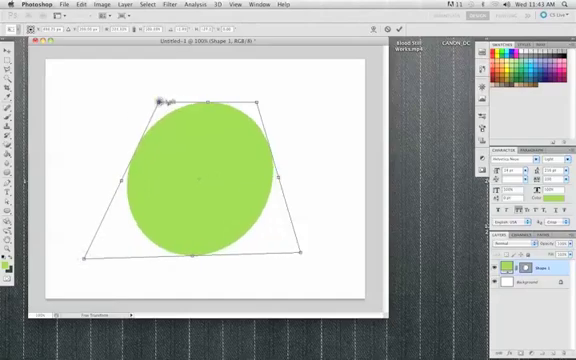
{"action": "left_click_drag", "start_coordinate": [160, 101], "coordinate": [206, 115]}
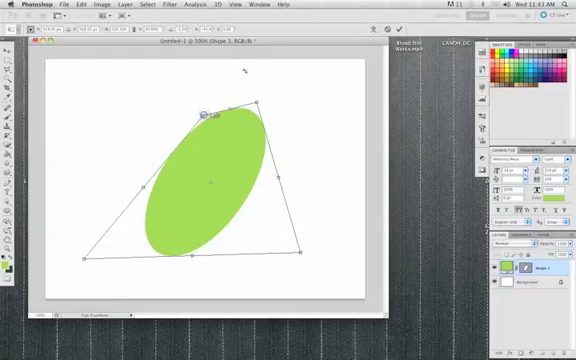
{"action": "left_click_drag", "start_coordinate": [257, 102], "coordinate": [238, 122]}
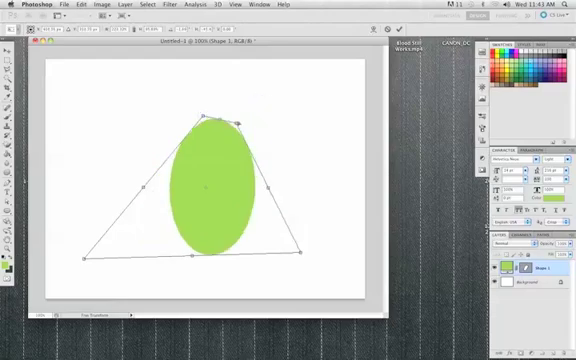
{"action": "key", "text": "Return"}
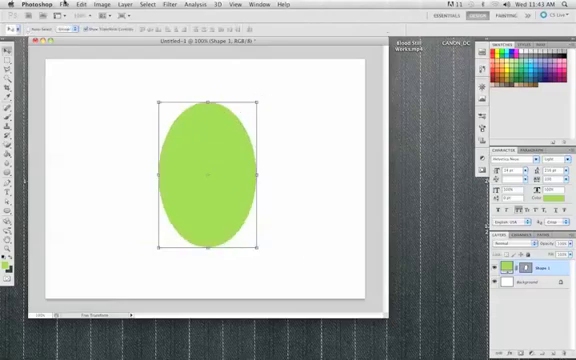
Warp the ellipse, pulling its bottom corners outward and lower into a flared base.
{"action": "left_click", "coordinate": [63, 5]}
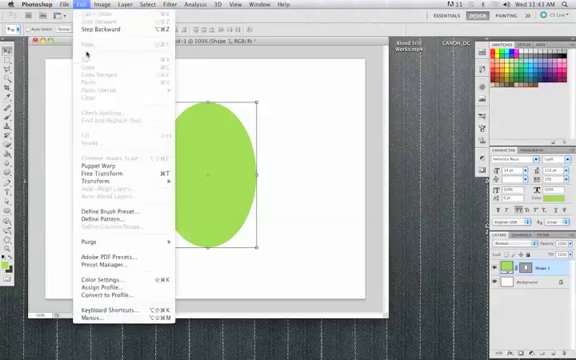
{"action": "mouse_move", "coordinate": [100, 181]}
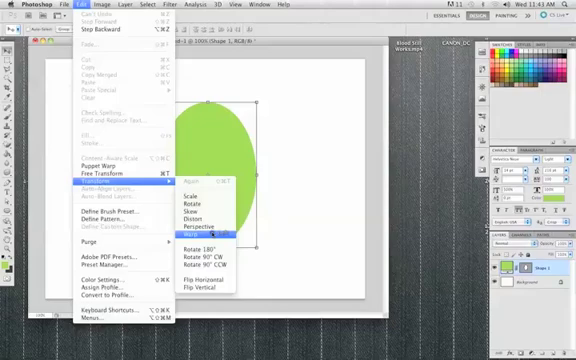
{"action": "left_click", "coordinate": [212, 234]}
{"action": "left_click_drag", "start_coordinate": [158, 246], "coordinate": [73, 247]}
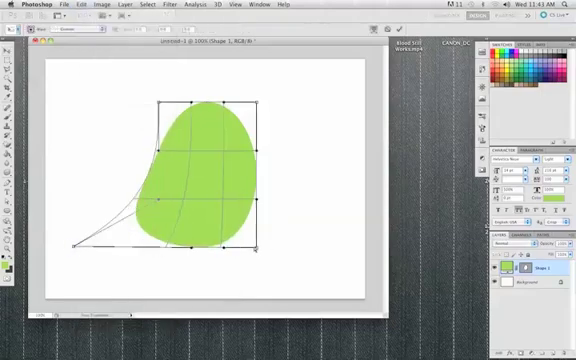
{"action": "left_click_drag", "start_coordinate": [257, 246], "coordinate": [353, 240]}
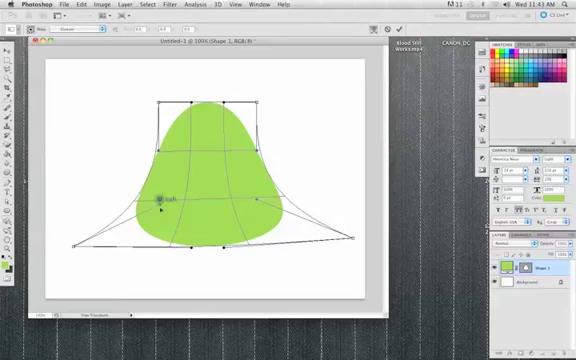
{"action": "left_click_drag", "start_coordinate": [156, 198], "coordinate": [157, 227]}
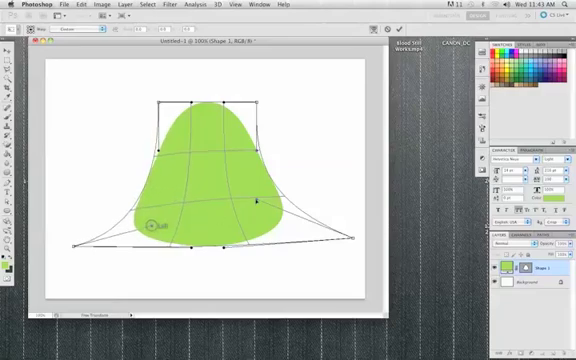
{"action": "left_click_drag", "start_coordinate": [256, 199], "coordinate": [257, 236]}
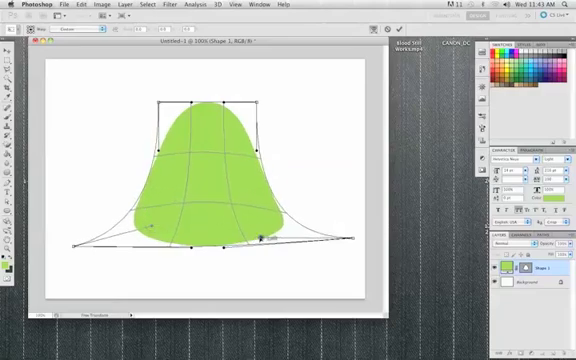
{"action": "left_click", "coordinate": [150, 228]}
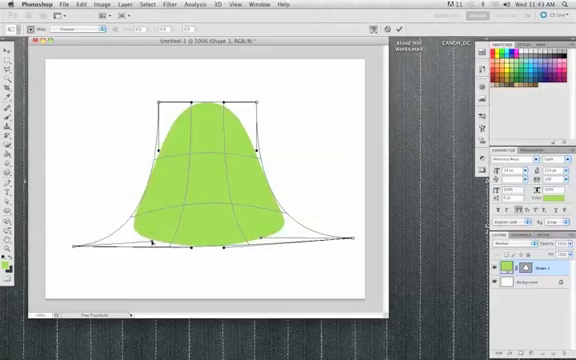
Bulge the upper-left side, round the bottom edge, commit the warp, and nudge the bell into place.
{"action": "left_click", "coordinate": [160, 152]}
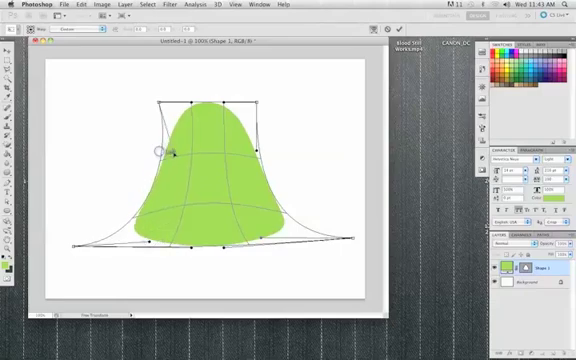
{"action": "left_click_drag", "start_coordinate": [172, 152], "coordinate": [147, 152]}
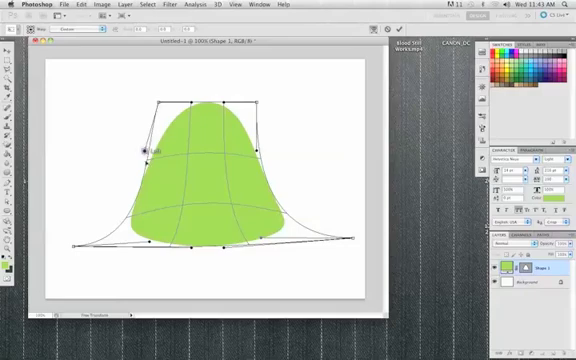
{"action": "left_click_drag", "start_coordinate": [190, 246], "coordinate": [186, 259]}
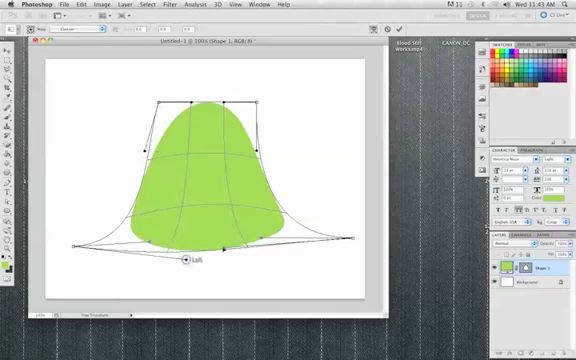
{"action": "left_click_drag", "start_coordinate": [226, 248], "coordinate": [241, 251]}
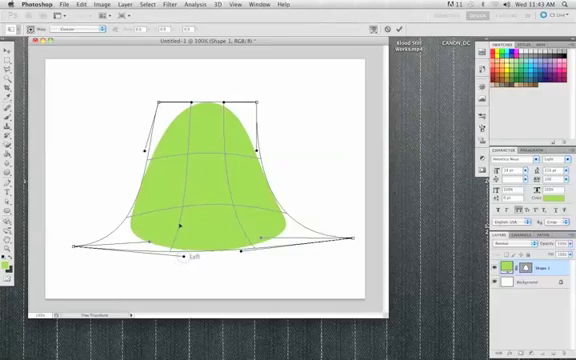
{"action": "key", "text": "Return"}
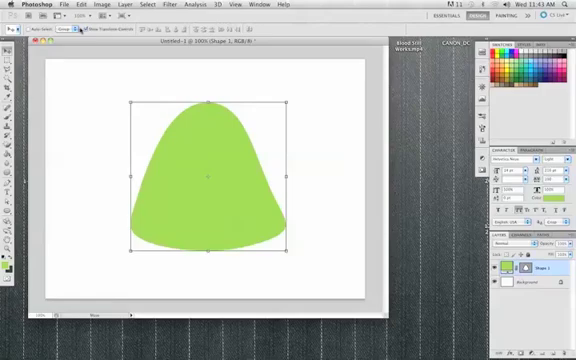
{"action": "left_click", "coordinate": [86, 28]}
{"action": "left_click_drag", "start_coordinate": [197, 163], "coordinate": [205, 159]}
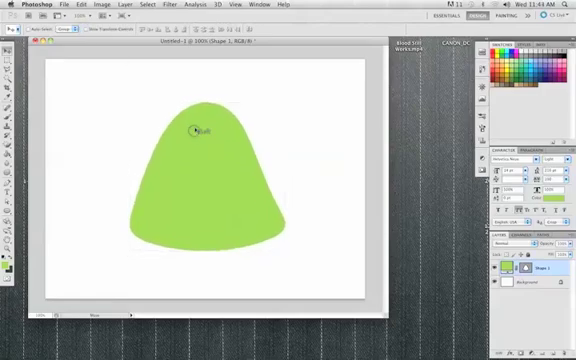
{"action": "left_click_drag", "start_coordinate": [194, 128], "coordinate": [190, 127]}
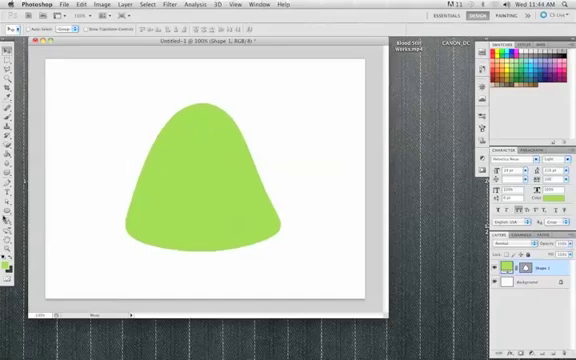
Draw a second green ellipse and move it onto the bell's left side as a bump.
{"action": "left_click_drag", "start_coordinate": [6, 210], "coordinate": [32, 224]}
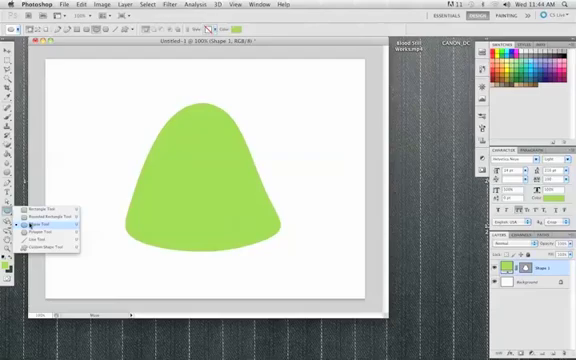
{"action": "mouse_move", "coordinate": [131, 172]}
{"action": "left_mouse_down"}
{"action": "mouse_move", "coordinate": [206, 216]}
{"action": "mouse_move", "coordinate": [229, 202]}
{"action": "left_mouse_up"}
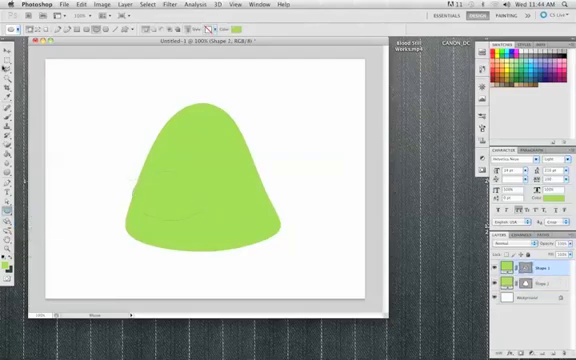
{"action": "key", "text": "v"}
{"action": "mouse_move", "coordinate": [163, 197]}
{"action": "left_mouse_down"}
{"action": "mouse_move", "coordinate": [144, 195]}
{"action": "mouse_move", "coordinate": [138, 209]}
{"action": "left_mouse_up"}
{"action": "left_click", "coordinate": [557, 269]}
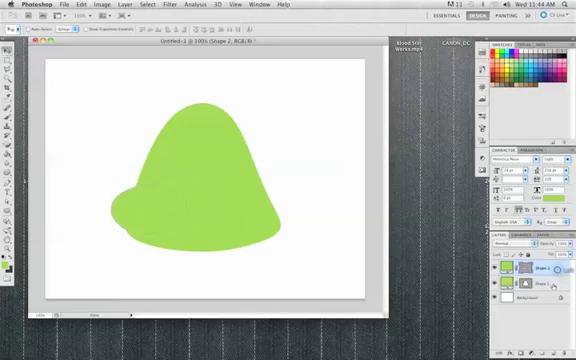
{"action": "left_click", "coordinate": [553, 285]}
{"action": "left_click", "coordinate": [553, 266]}
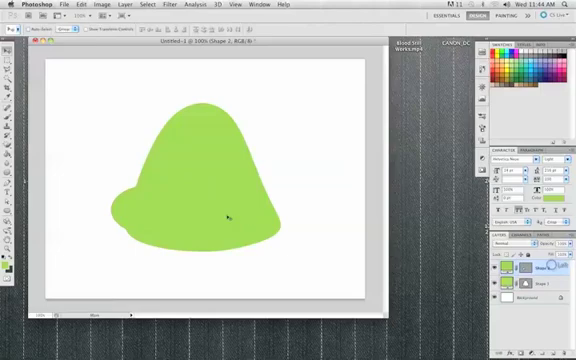
{"action": "left_click_drag", "start_coordinate": [143, 210], "coordinate": [141, 203]}
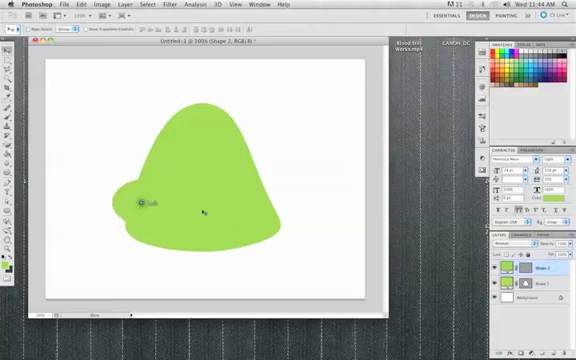
Warp the bump's top-left corner upward so it blends into the body.
{"action": "left_click", "coordinate": [81, 4]}
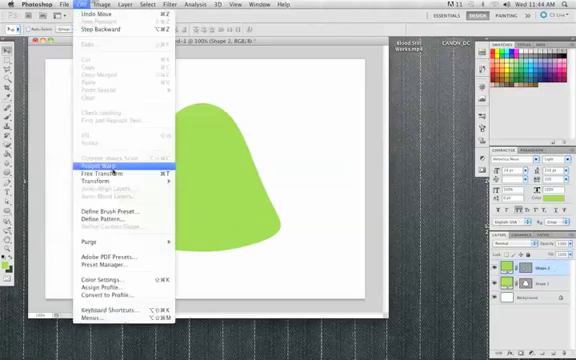
{"action": "left_click", "coordinate": [194, 234]}
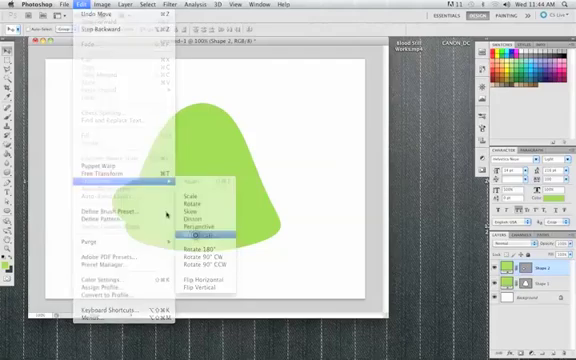
{"action": "left_click_drag", "start_coordinate": [139, 179], "coordinate": [158, 135]}
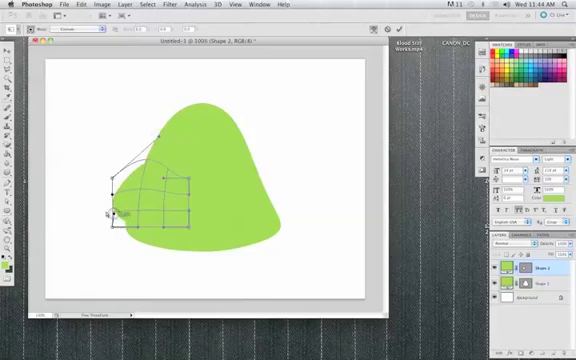
{"action": "key", "text": "Return"}
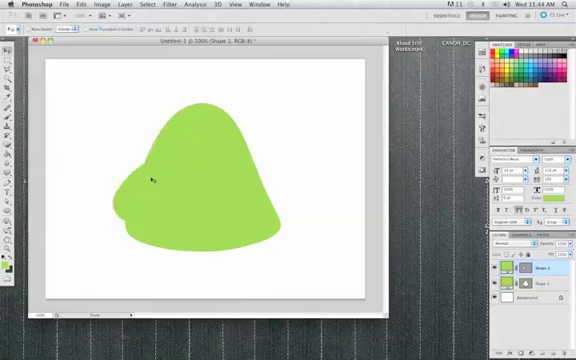
{"action": "left_click_drag", "start_coordinate": [540, 268], "coordinate": [520, 352]}
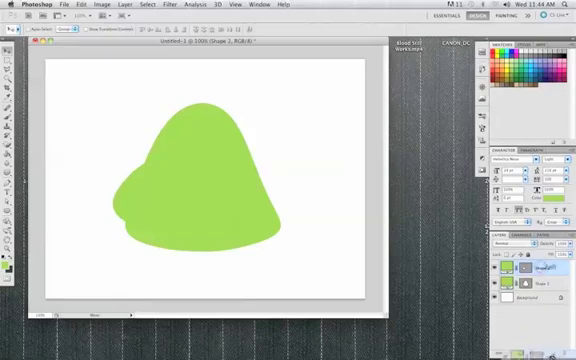
Move the Shape 2 copy to the bell's upper right and rotate it clockwise as a lobe.
{"action": "left_click", "coordinate": [82, 4]}
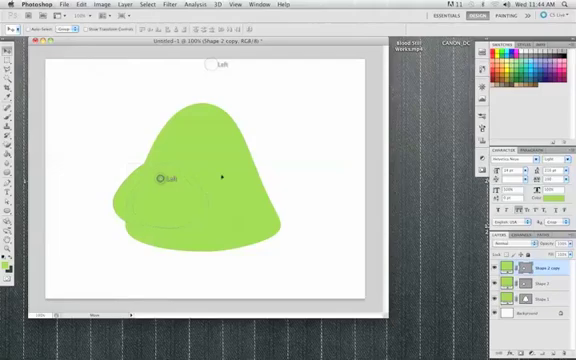
{"action": "left_click_drag", "start_coordinate": [273, 177], "coordinate": [256, 139]}
{"action": "key", "text": "ctrl+t"}
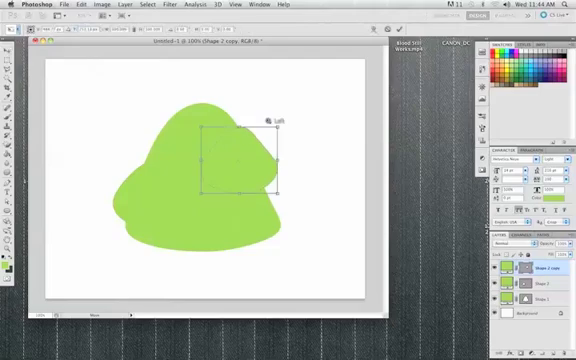
{"action": "left_click_drag", "start_coordinate": [274, 120], "coordinate": [268, 121]}
{"action": "left_click_drag", "start_coordinate": [244, 157], "coordinate": [244, 143]}
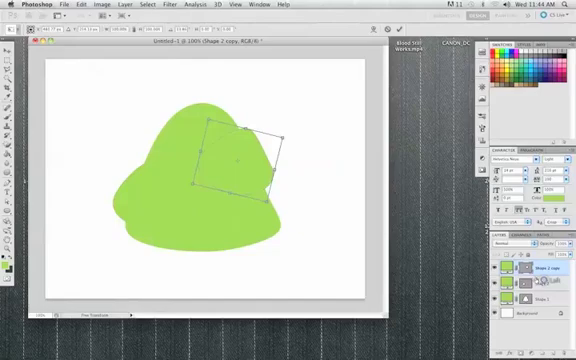
{"action": "key", "text": "Return"}
{"action": "left_click", "coordinate": [548, 297]}
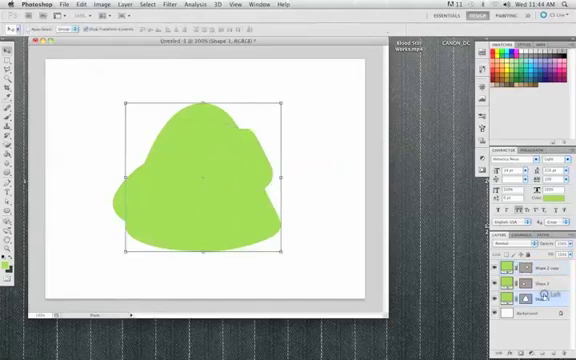
Draw a white-filled oval eye on the blob's upper-left with the Ellipse Tool.
{"action": "left_click", "coordinate": [116, 29]}
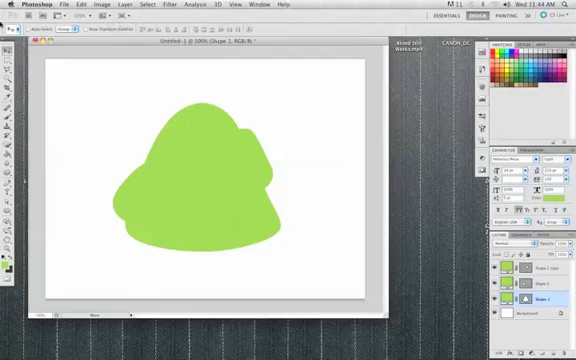
{"action": "key", "text": "u"}
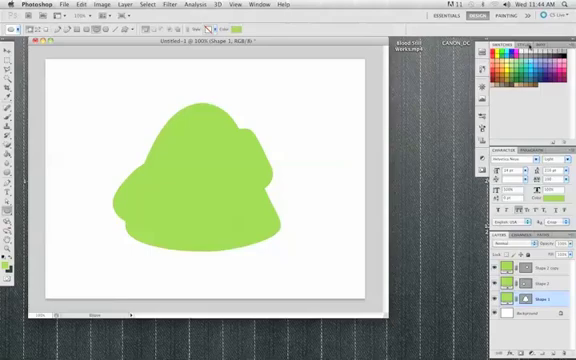
{"action": "left_click", "coordinate": [12, 256]}
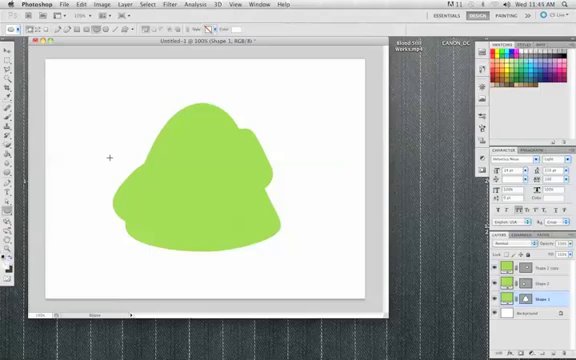
{"action": "left_click", "coordinate": [168, 134]}
{"action": "left_click", "coordinate": [196, 164]}
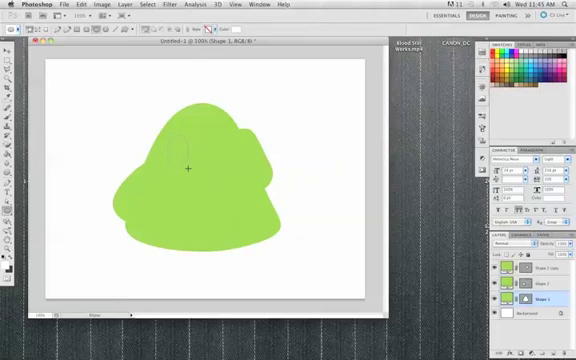
{"action": "left_click_drag", "start_coordinate": [187, 168], "coordinate": [188, 167]}
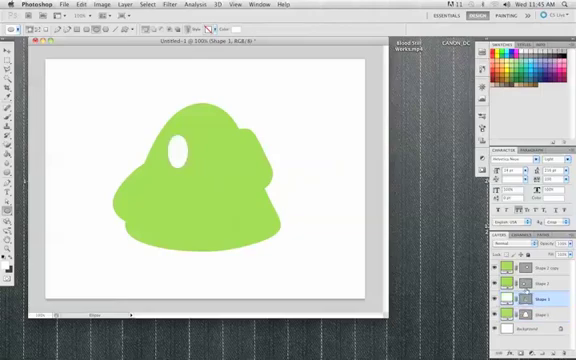
{"action": "left_click", "coordinate": [553, 270], "text": "shift"}
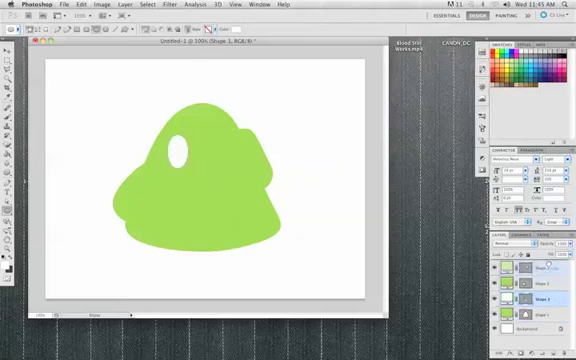
{"action": "left_click", "coordinate": [551, 268]}
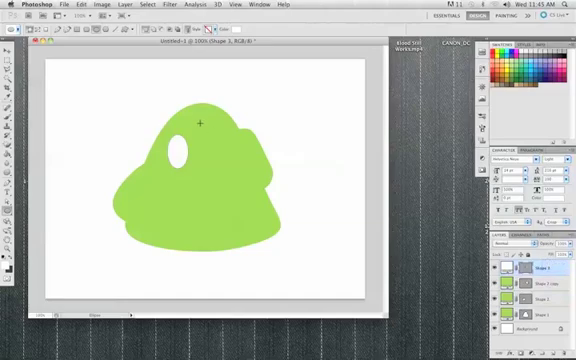
Alt-drag a copy of the white eye to the right, then free-transform the left eye.
{"action": "key", "text": "v"}
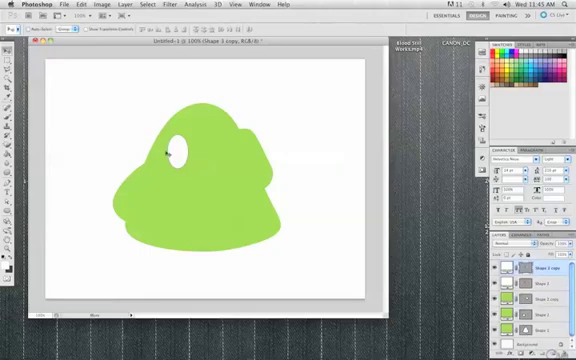
{"action": "left_click_drag", "start_coordinate": [174, 152], "coordinate": [200, 152]}
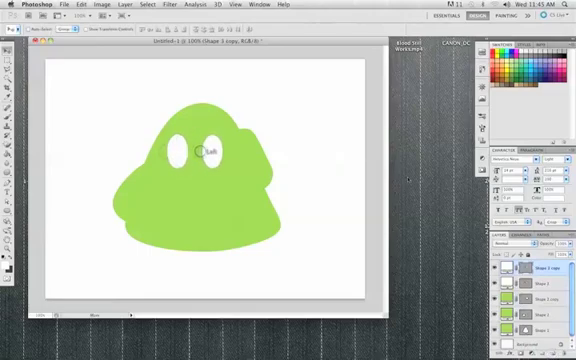
{"action": "left_click", "coordinate": [556, 284]}
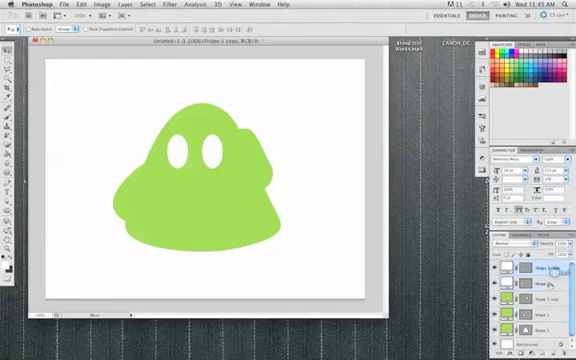
{"action": "left_click", "coordinate": [88, 29]}
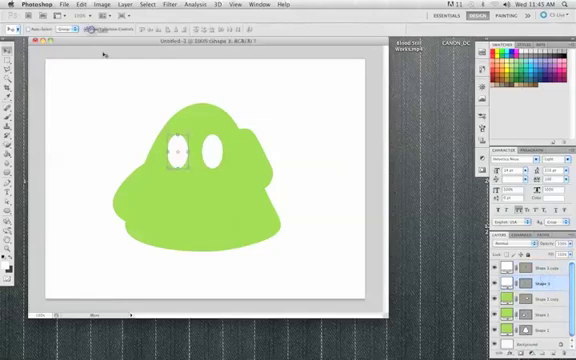
{"action": "left_click", "coordinate": [167, 171]}
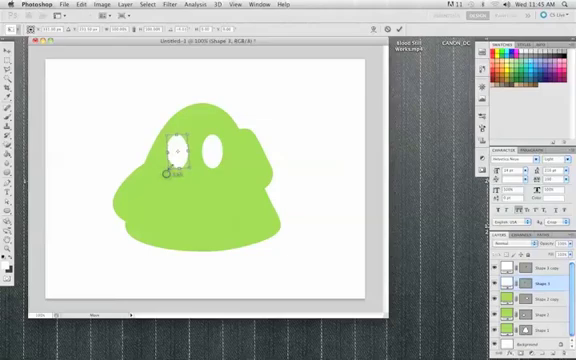
{"action": "key", "text": "Return"}
Free-transform the right eye and nudge it slightly right beside the left eye.
{"action": "left_click", "coordinate": [212, 150]}
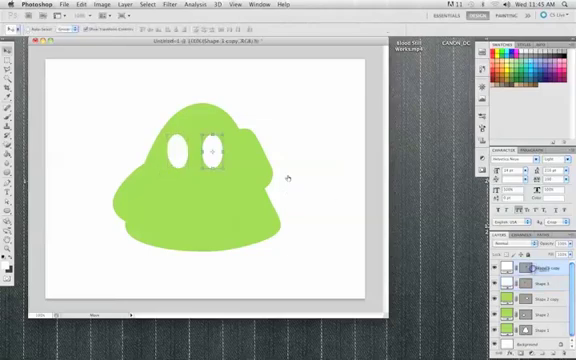
{"action": "left_click", "coordinate": [229, 171]}
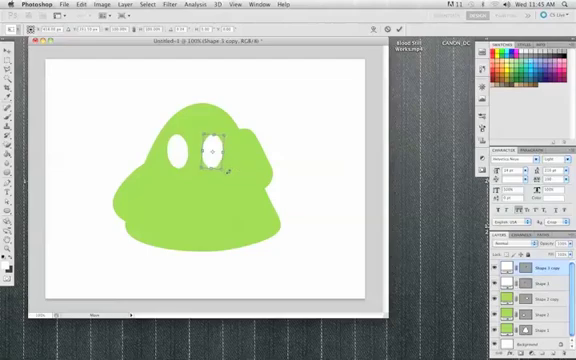
{"action": "key", "text": "Return"}
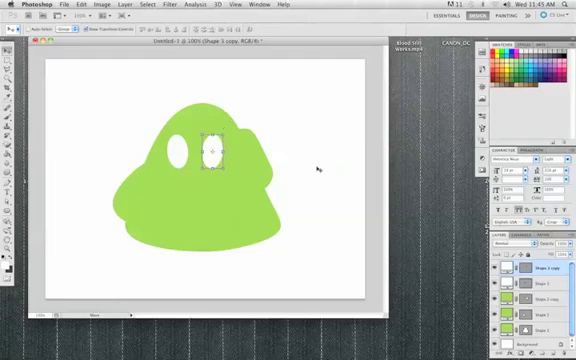
{"action": "left_click", "coordinate": [553, 284]}
{"action": "left_click", "coordinate": [553, 268]}
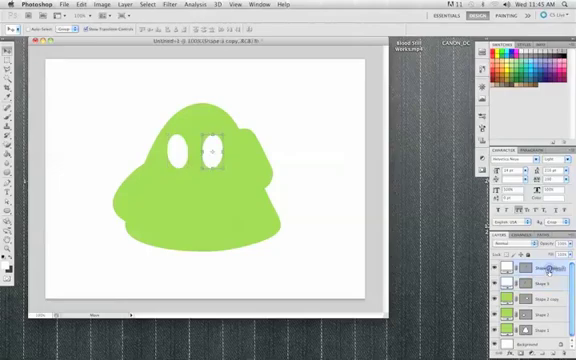
{"action": "left_click", "coordinate": [246, 149]}
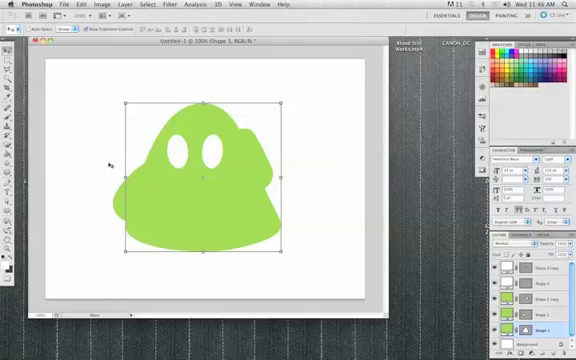
{"action": "left_click", "coordinate": [178, 150]}
{"action": "left_click", "coordinate": [212, 150]}
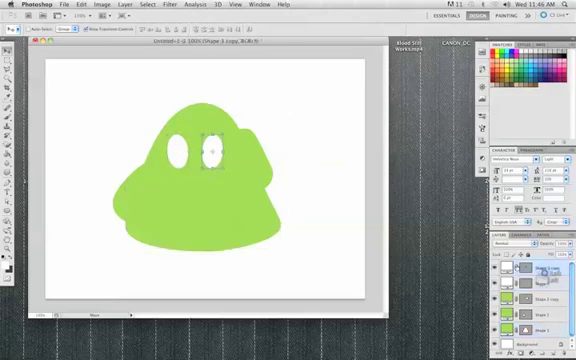
{"action": "key", "text": "Right"}
{"action": "key", "text": "Right"}
{"action": "key", "text": "Right"}
{"action": "key", "text": "Right"}
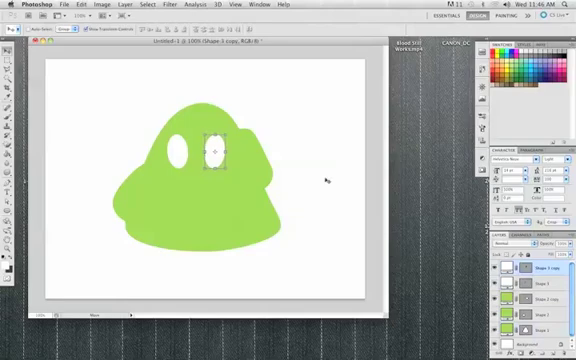
{"action": "left_click", "coordinate": [175, 150]}
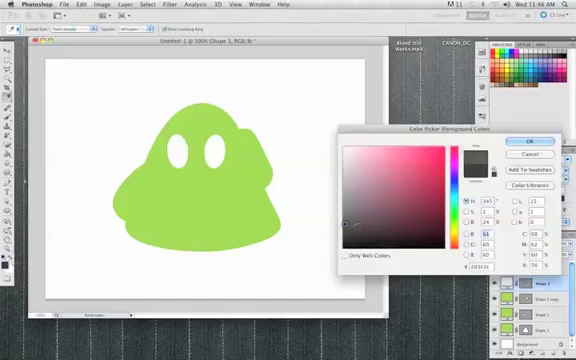
Draw a dark grey ellipse mouth below the two eyes with the Ellipse Tool.
{"action": "left_click", "coordinate": [517, 141]}
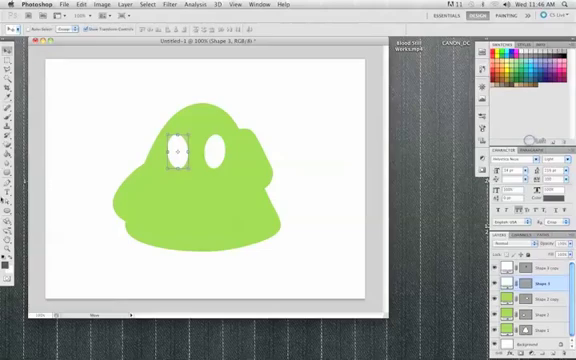
{"action": "left_click", "coordinate": [6, 211]}
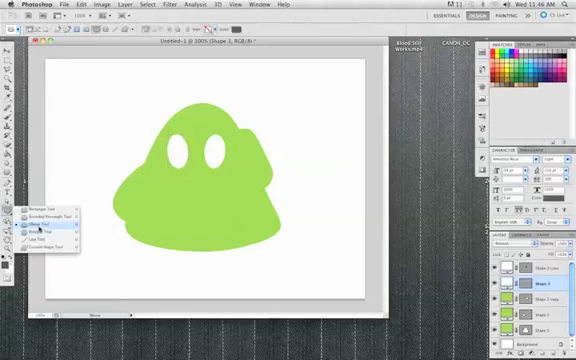
{"action": "left_click", "coordinate": [40, 226]}
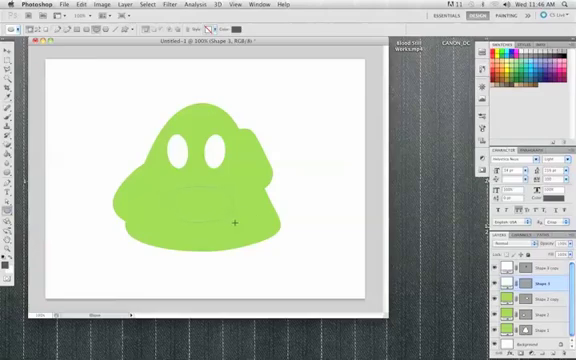
{"action": "left_click_drag", "start_coordinate": [235, 222], "coordinate": [164, 186]}
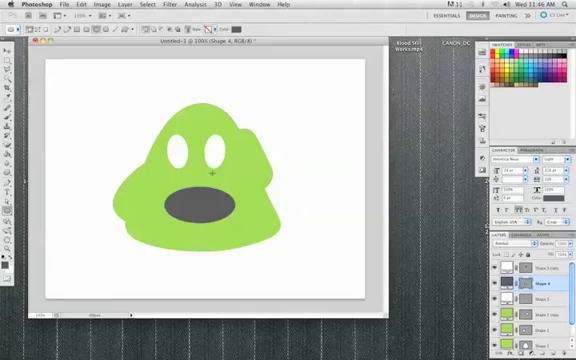
{"action": "left_click", "coordinate": [64, 4]}
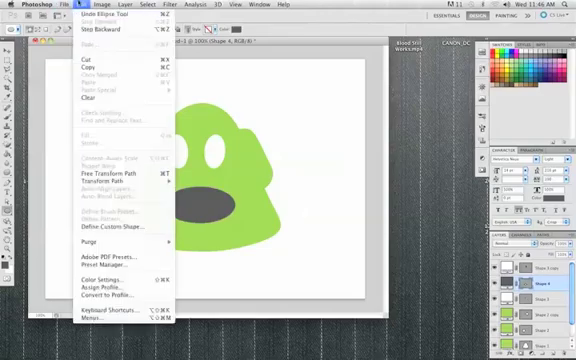
{"action": "mouse_move", "coordinate": [103, 181]}
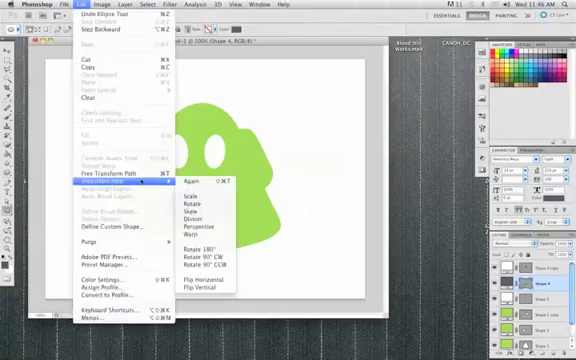
Warp the grey mouth into a tilted, gaping shape that tapers to a point on the right.
{"action": "left_click", "coordinate": [216, 236]}
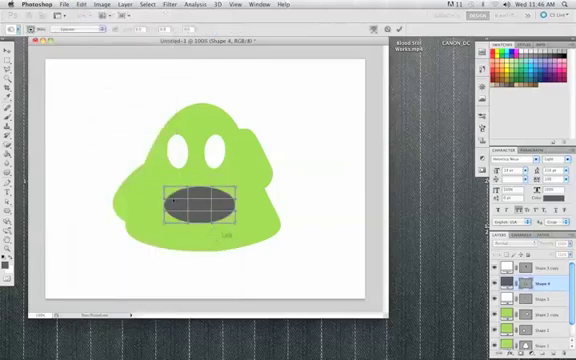
{"action": "left_click_drag", "start_coordinate": [163, 188], "coordinate": [159, 183]}
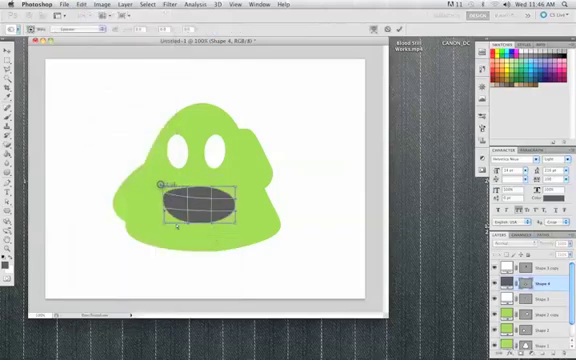
{"action": "mouse_move", "coordinate": [165, 224]}
{"action": "left_mouse_down"}
{"action": "mouse_move", "coordinate": [155, 241]}
{"action": "mouse_move", "coordinate": [185, 225]}
{"action": "left_mouse_up"}
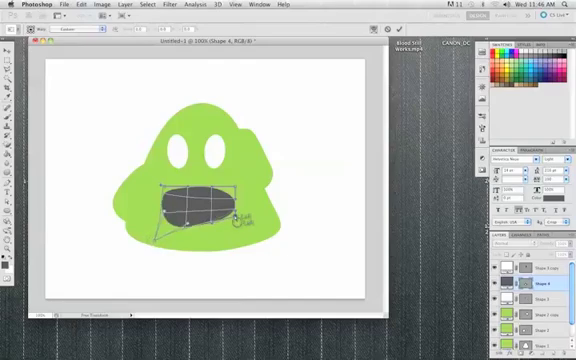
{"action": "left_click_drag", "start_coordinate": [238, 220], "coordinate": [234, 213]}
{"action": "left_click_drag", "start_coordinate": [168, 226], "coordinate": [151, 243]}
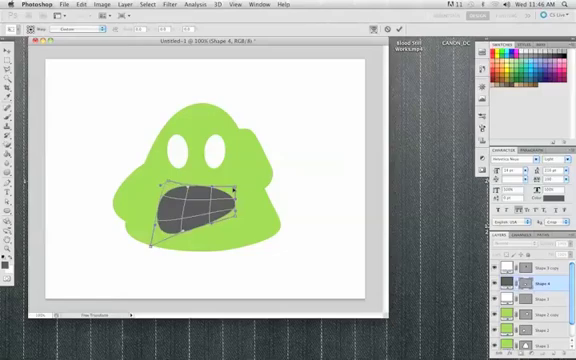
{"action": "key", "text": "Return"}
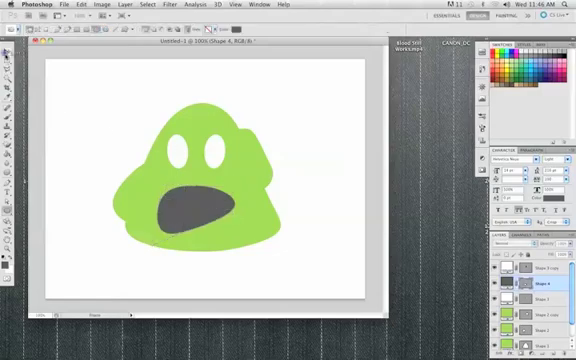
Cycle through the mouth and eye layers, hide the transform controls, and select Shape 1.
{"action": "left_click", "coordinate": [7, 52]}
{"action": "left_click", "coordinate": [192, 200]}
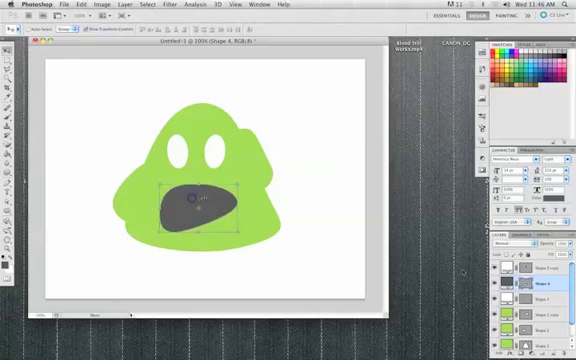
{"action": "left_click", "coordinate": [553, 268]}
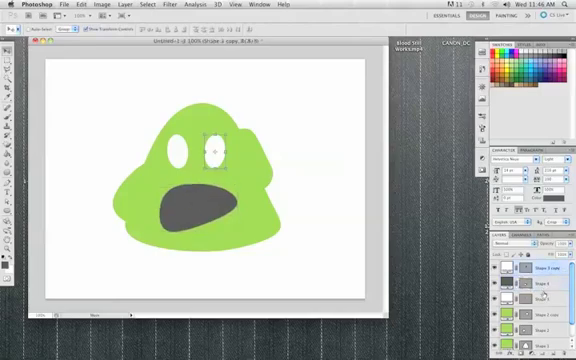
{"action": "left_click", "coordinate": [551, 298]}
{"action": "left_click", "coordinate": [551, 283]}
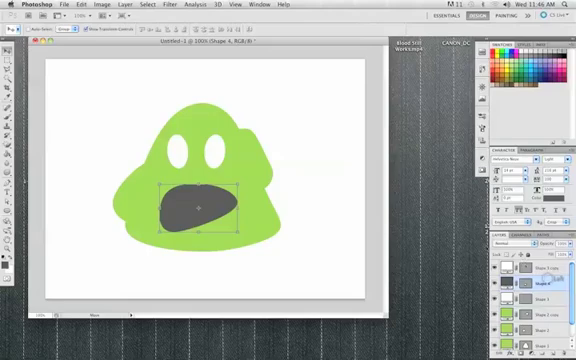
{"action": "left_click", "coordinate": [118, 28]}
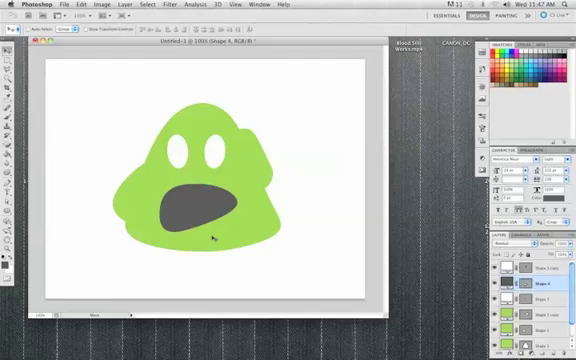
{"action": "left_click", "coordinate": [521, 328]}
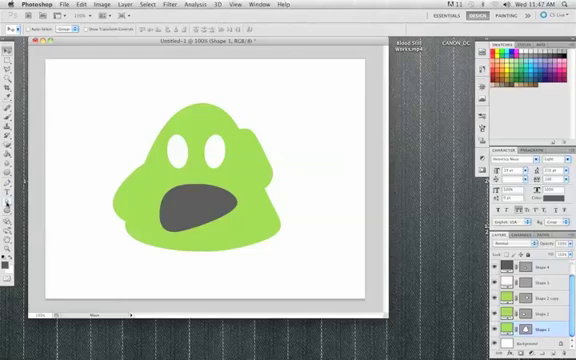
Choose the standard Pen tool and set the foreground to a darker shade of the blob's green.
{"action": "left_click", "coordinate": [8, 181]}
{"action": "left_click", "coordinate": [30, 182]}
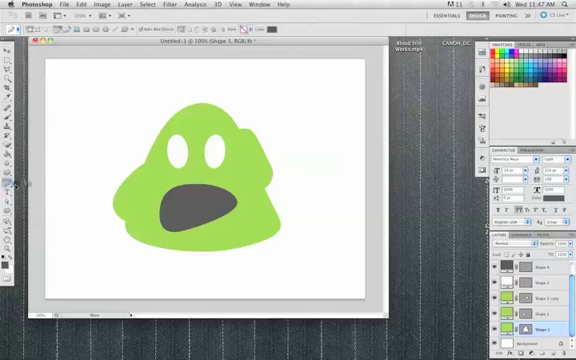
{"action": "left_click", "coordinate": [7, 263]}
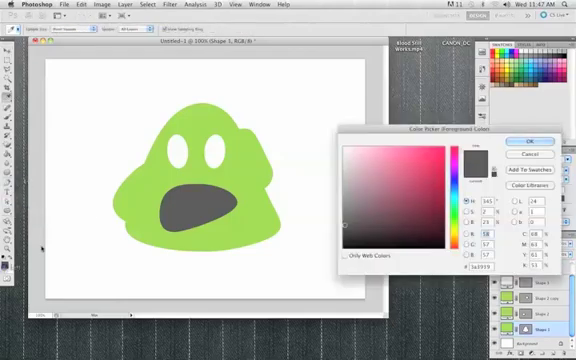
{"action": "left_click", "coordinate": [147, 199]}
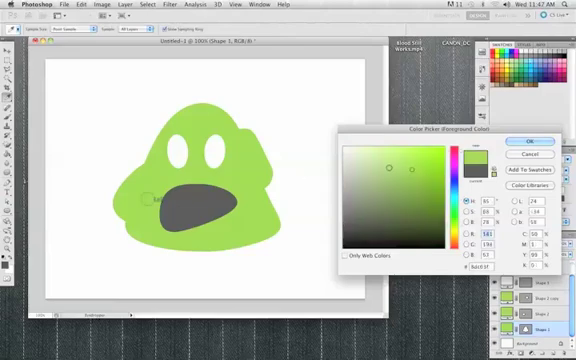
{"action": "left_click", "coordinate": [411, 183]}
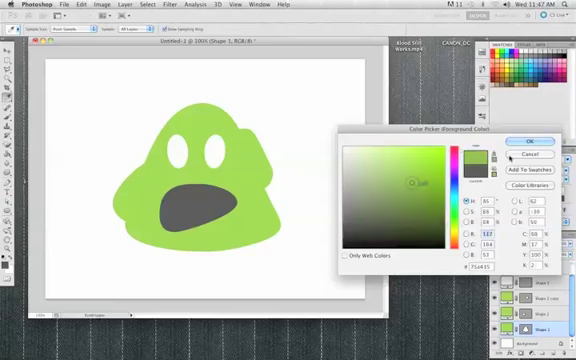
Draw a closed darker green band across the blob's lower part with pen anchors.
{"action": "left_click", "coordinate": [124, 230]}
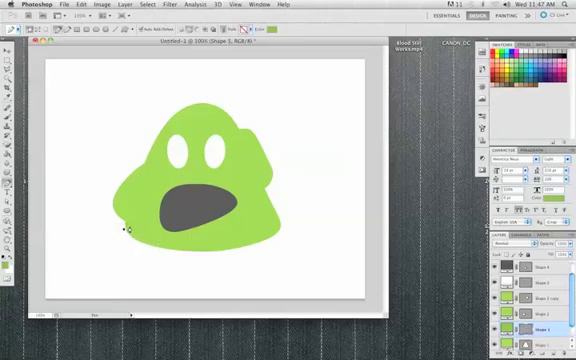
{"action": "left_click", "coordinate": [176, 238]}
{"action": "left_click", "coordinate": [276, 205]}
{"action": "left_click", "coordinate": [295, 256]}
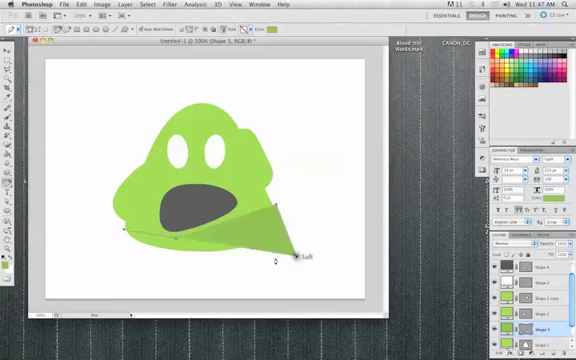
{"action": "left_click", "coordinate": [132, 257]}
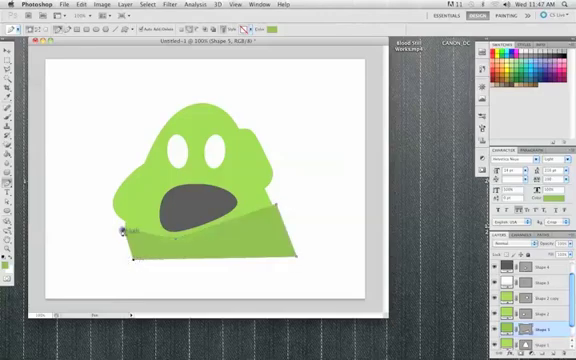
{"action": "left_click", "coordinate": [122, 231]}
Curve the band's top edge by pulling handles from its anchors with the Convert Point Tool.
{"action": "left_click", "coordinate": [7, 183]}
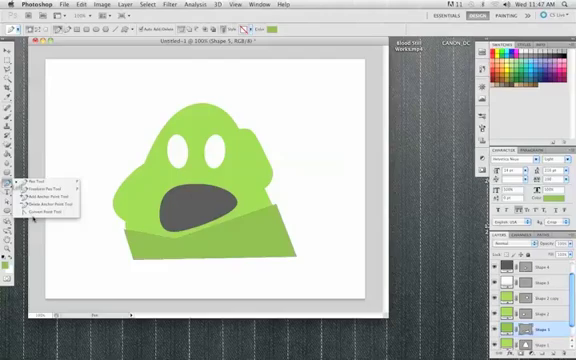
{"action": "left_click", "coordinate": [44, 212]}
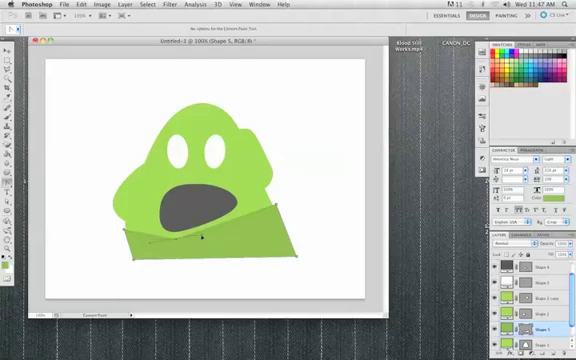
{"action": "left_click_drag", "start_coordinate": [201, 237], "coordinate": [203, 234]}
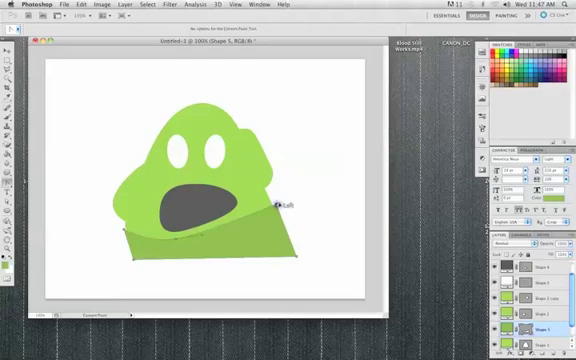
{"action": "left_click_drag", "start_coordinate": [278, 204], "coordinate": [285, 197]}
{"action": "left_click", "coordinate": [123, 229]}
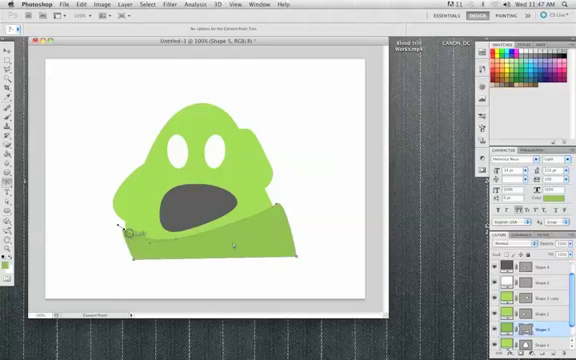
{"action": "left_click", "coordinate": [553, 297]}
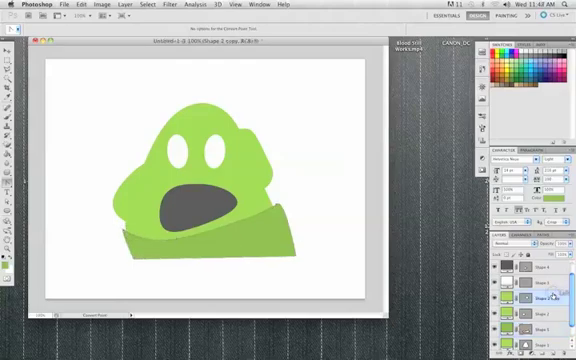
Move Shape 2 copy above Shape 3, load its outline, and mask Shape 5 to it.
{"action": "left_click_drag", "start_coordinate": [543, 290], "coordinate": [540, 281]}
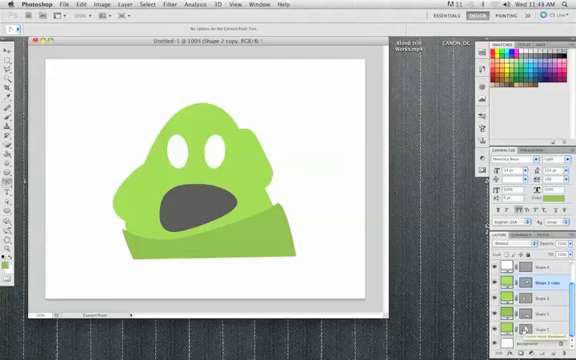
{"action": "left_click", "coordinate": [525, 282], "text": "ctrl"}
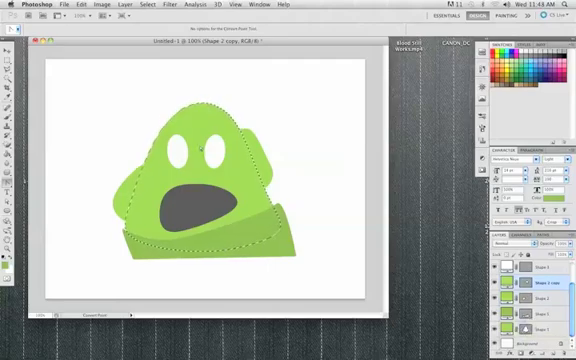
{"action": "left_click", "coordinate": [546, 313]}
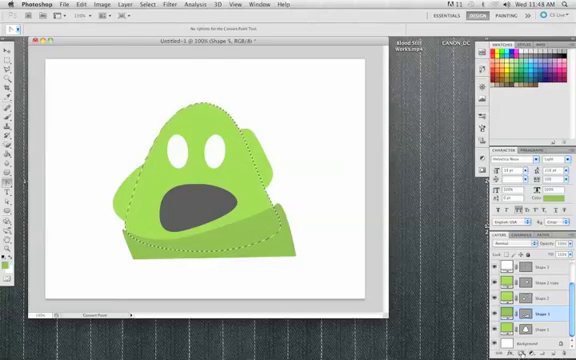
{"action": "left_click", "coordinate": [532, 352]}
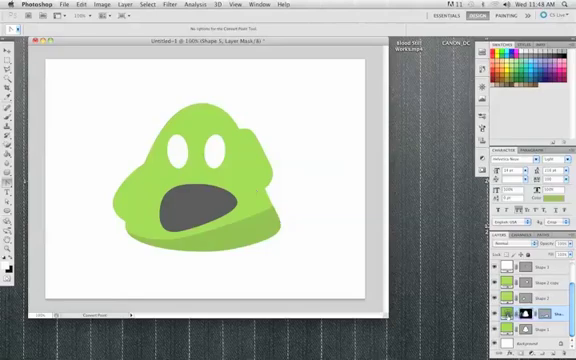
Recolour Shape 5's fill to a lighter, subtler green in the Pick a solid color dialog.
{"action": "left_click", "coordinate": [509, 314]}
{"action": "double_click", "coordinate": [509, 314]}
{"action": "left_click_drag", "start_coordinate": [411, 183], "coordinate": [407, 172]}
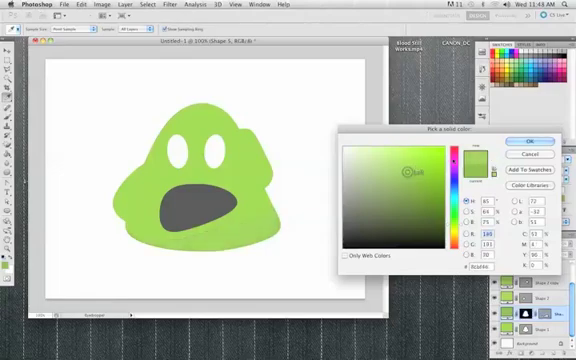
{"action": "left_click", "coordinate": [527, 141]}
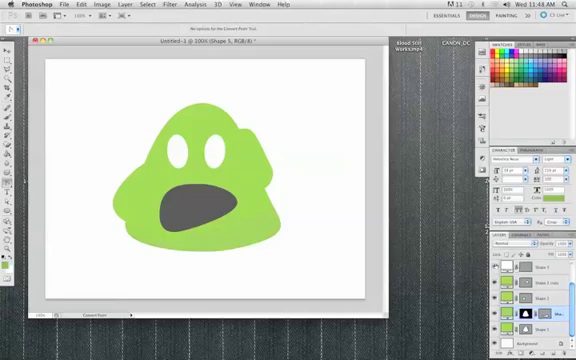
Set the foreground colour to a light sky blue in the Color Picker.
{"action": "left_click", "coordinate": [6, 264]}
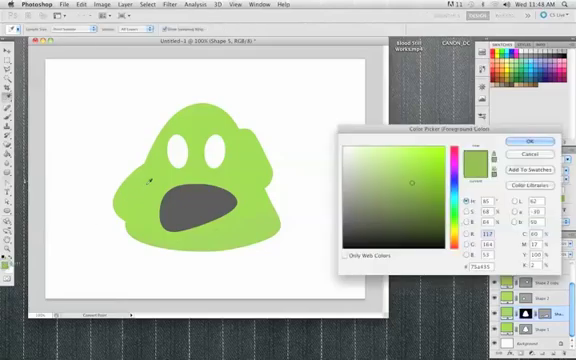
{"action": "left_click_drag", "start_coordinate": [150, 182], "coordinate": [152, 183]}
{"action": "left_click", "coordinate": [352, 195]}
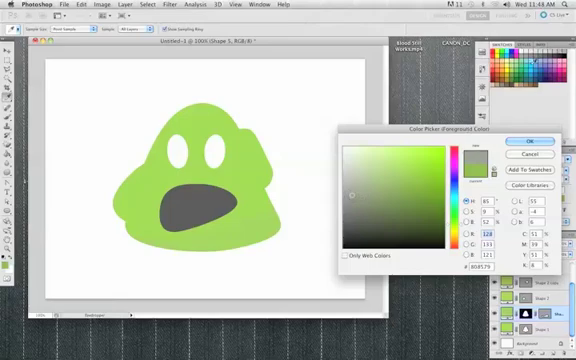
{"action": "type", "text": "0"}
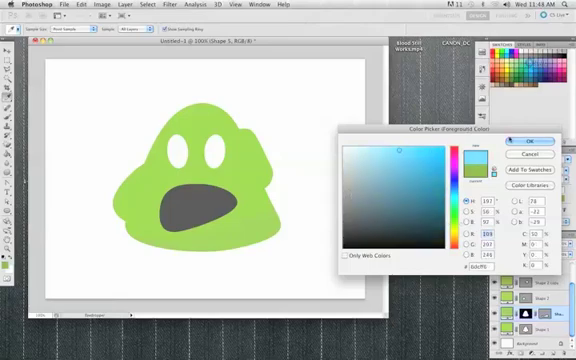
{"action": "key", "text": "Return"}
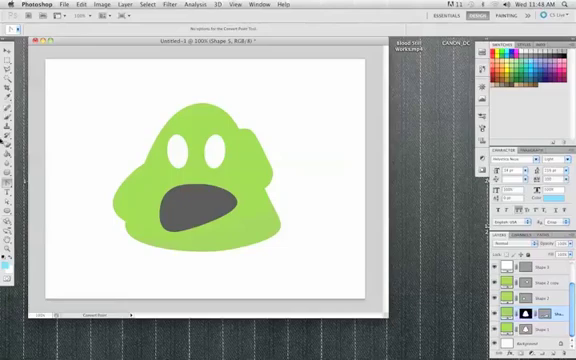
Draw a small blue pupil ellipse, raise its layer above the eyes, and position it.
{"action": "left_click", "coordinate": [7, 210]}
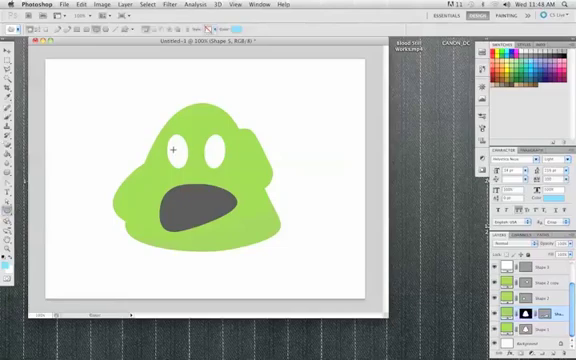
{"action": "left_click_drag", "start_coordinate": [174, 150], "coordinate": [185, 163]}
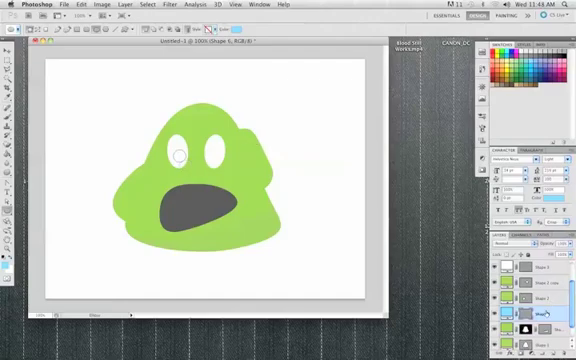
{"action": "left_click_drag", "start_coordinate": [545, 313], "coordinate": [514, 290]}
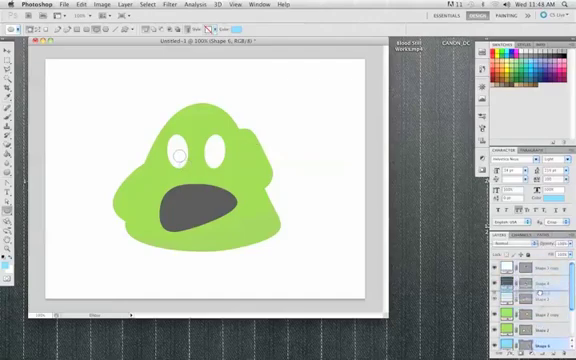
{"action": "key", "text": "v"}
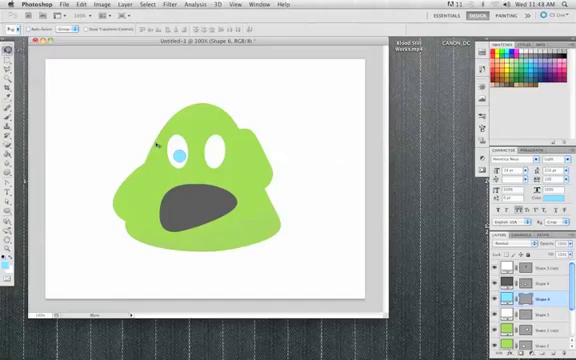
{"action": "mouse_move", "coordinate": [181, 155]}
{"action": "left_mouse_down"}
{"action": "mouse_move", "coordinate": [200, 150]}
{"action": "mouse_move", "coordinate": [222, 162]}
{"action": "left_mouse_up"}
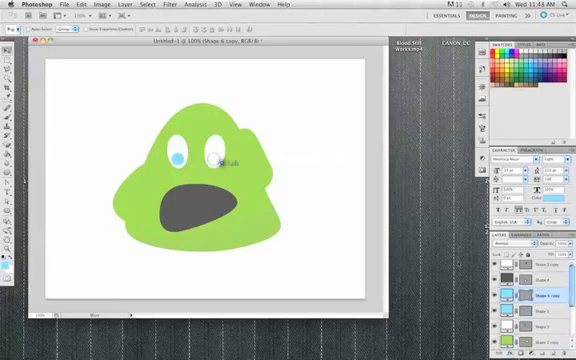
Rename the copied pupil layer and bring it to the top of the layer stack.
{"action": "double_click", "coordinate": [548, 268]}
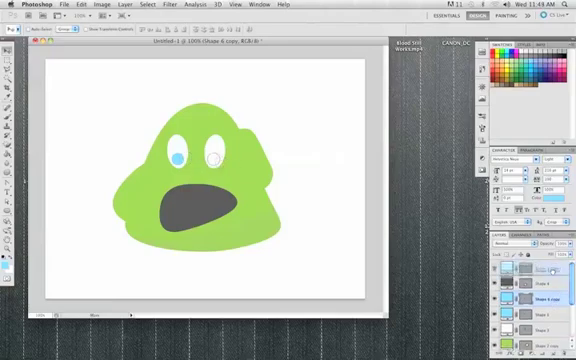
{"action": "scroll", "coordinate": [552, 274], "scroll_direction": "up", "scroll_amount": 1}
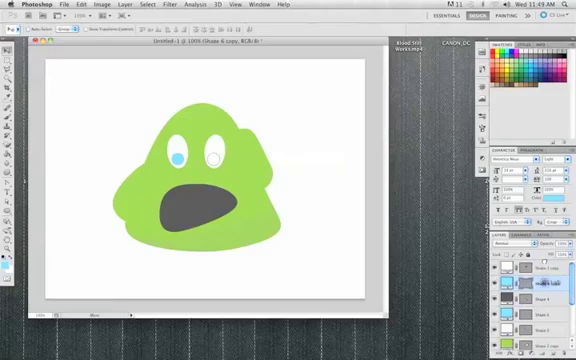
{"action": "key", "text": "ctrl+bracketright"}
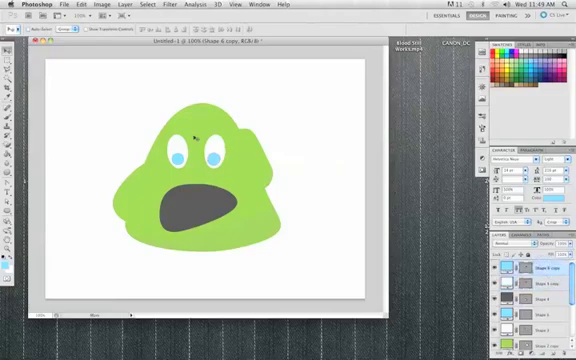
{"action": "double_click", "coordinate": [541, 284]}
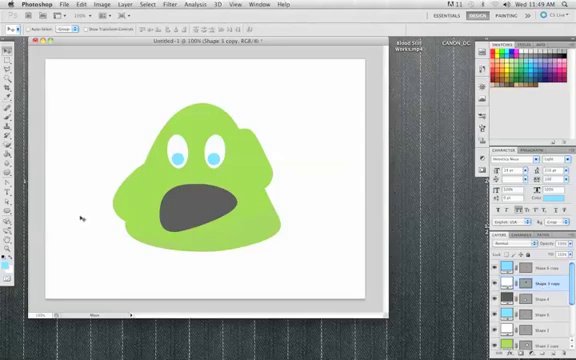
Draw a white Pen Tool shape on the forehead, peaked at the top with a notched lower edge.
{"action": "left_click", "coordinate": [6, 259]}
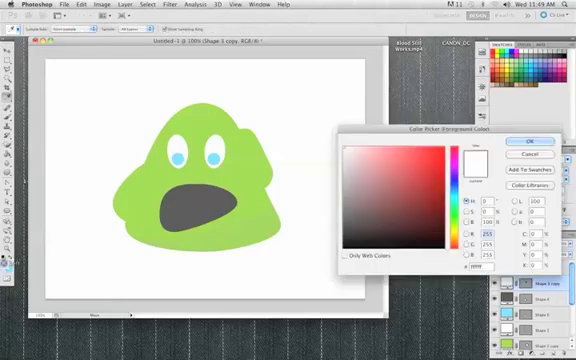
{"action": "left_click", "coordinate": [530, 154]}
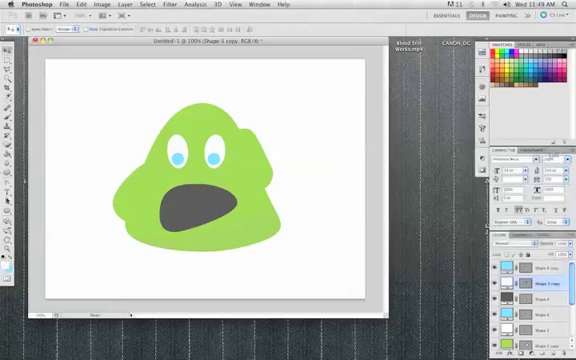
{"action": "left_click", "coordinate": [6, 183]}
{"action": "left_click", "coordinate": [32, 182]}
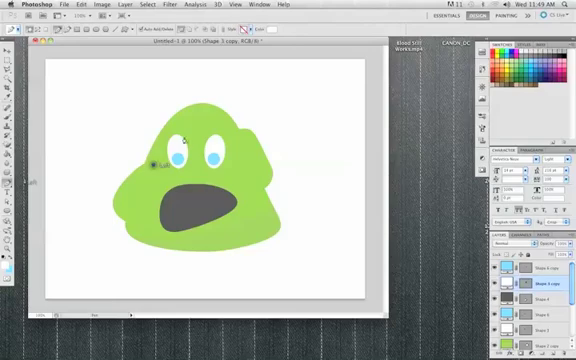
{"action": "left_click", "coordinate": [153, 163]}
{"action": "left_click", "coordinate": [200, 109]}
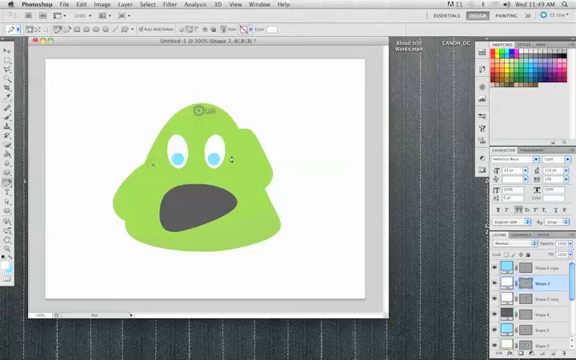
{"action": "left_click", "coordinate": [238, 164]}
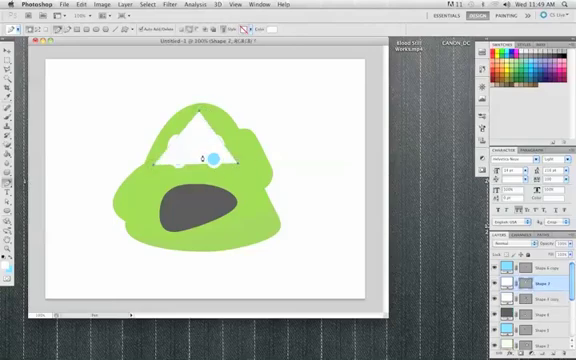
{"action": "left_click", "coordinate": [200, 153]}
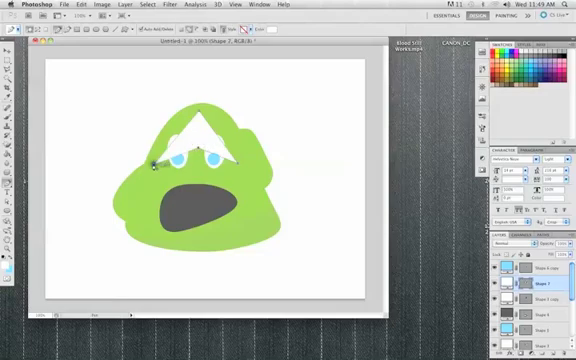
{"action": "key", "text": "alt+bracketright"}
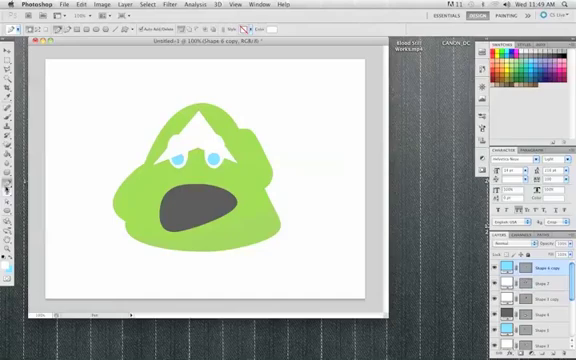
Bend the white shape's peak and lower anchors into smooth arch curves.
{"action": "left_click_drag", "start_coordinate": [8, 190], "coordinate": [45, 208]}
{"action": "key", "text": "alt+bracketleft"}
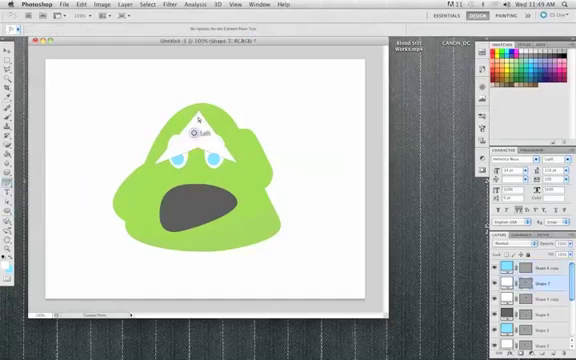
{"action": "mouse_move", "coordinate": [214, 113]}
{"action": "left_mouse_down"}
{"action": "mouse_move", "coordinate": [225, 117]}
{"action": "mouse_move", "coordinate": [227, 110]}
{"action": "left_mouse_up"}
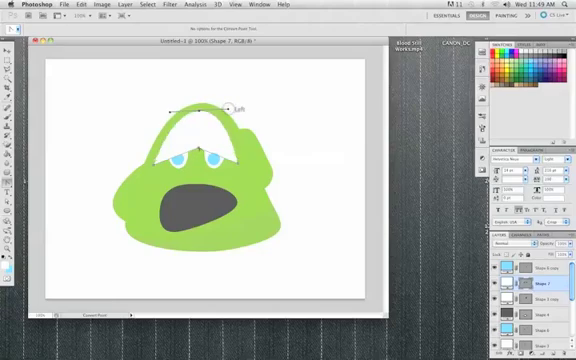
{"action": "left_click_drag", "start_coordinate": [199, 148], "coordinate": [177, 146]}
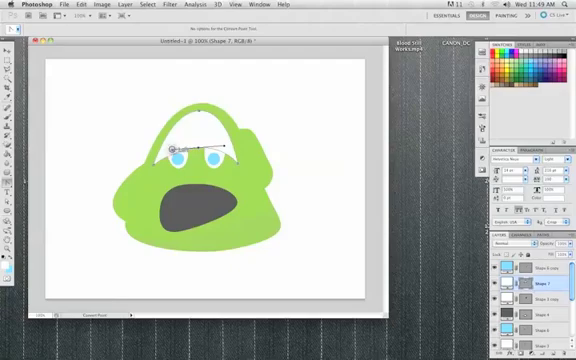
{"action": "left_click_drag", "start_coordinate": [177, 146], "coordinate": [172, 148]}
{"action": "left_click", "coordinate": [164, 137]}
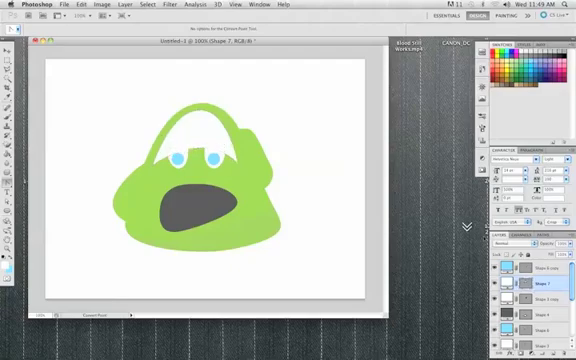
Reorder Shape 7 in the Layers panel so the eyes show in front of it.
{"action": "mouse_move", "coordinate": [530, 284]}
{"action": "left_mouse_down"}
{"action": "mouse_move", "coordinate": [551, 312]}
{"action": "mouse_move", "coordinate": [555, 282]}
{"action": "mouse_move", "coordinate": [550, 316]}
{"action": "left_mouse_up"}
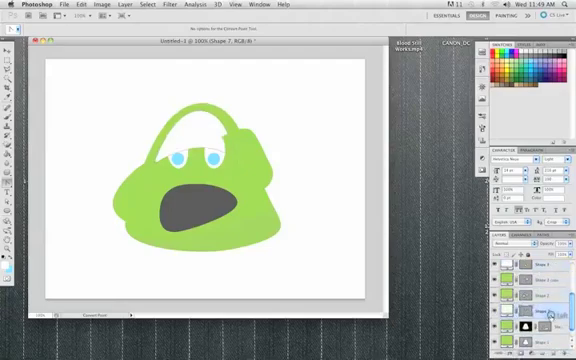
{"action": "left_click_drag", "start_coordinate": [550, 316], "coordinate": [553, 289]}
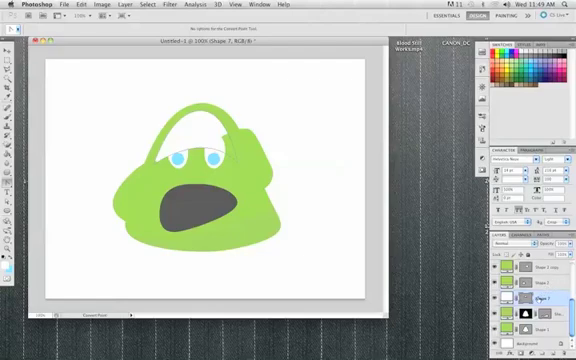
{"action": "left_click_drag", "start_coordinate": [541, 298], "coordinate": [533, 283]}
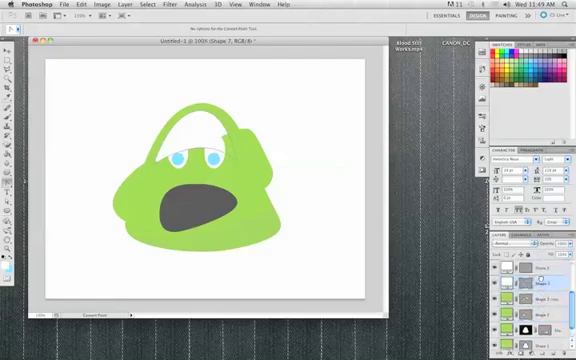
Lower Shape 7's opacity so the white arch becomes semi-transparent.
{"action": "left_click", "coordinate": [540, 281]}
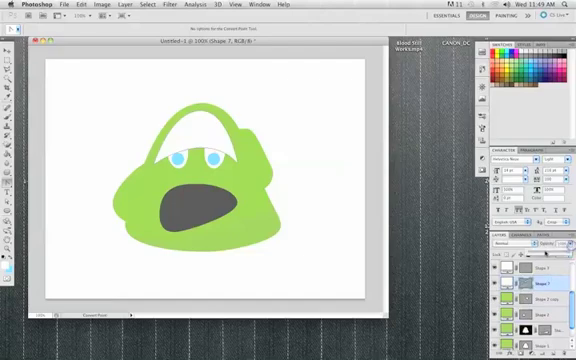
{"action": "left_click_drag", "start_coordinate": [568, 243], "coordinate": [556, 251]}
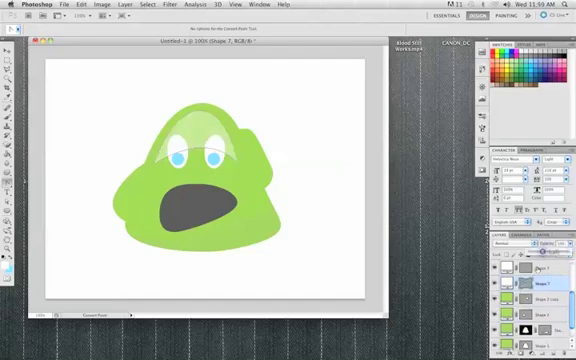
{"action": "left_click", "coordinate": [540, 268]}
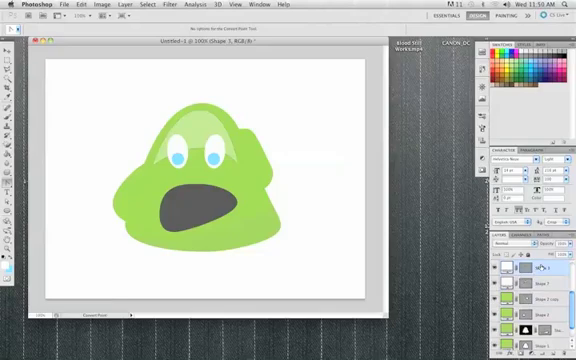
Rotate the arch upright with the Move tool's transform controls and apply the transform.
{"action": "left_click", "coordinate": [541, 283]}
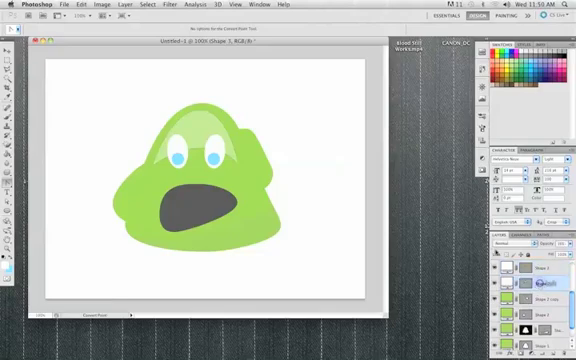
{"action": "left_click", "coordinate": [8, 48]}
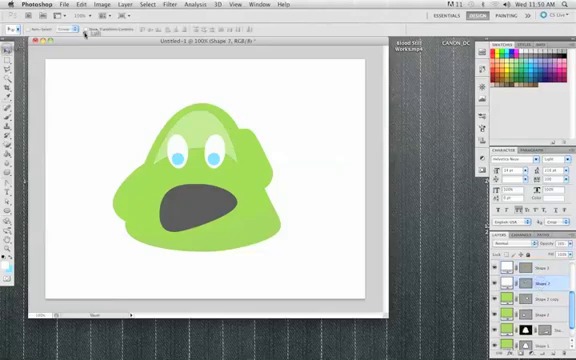
{"action": "left_click", "coordinate": [87, 29]}
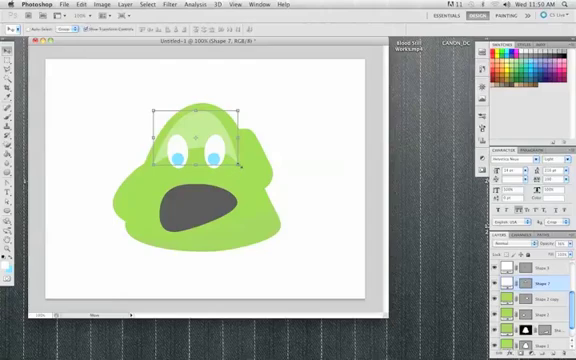
{"action": "left_click_drag", "start_coordinate": [240, 166], "coordinate": [248, 172]}
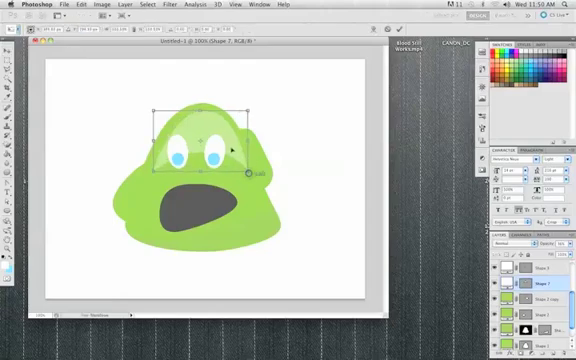
{"action": "left_click_drag", "start_coordinate": [232, 148], "coordinate": [229, 142]}
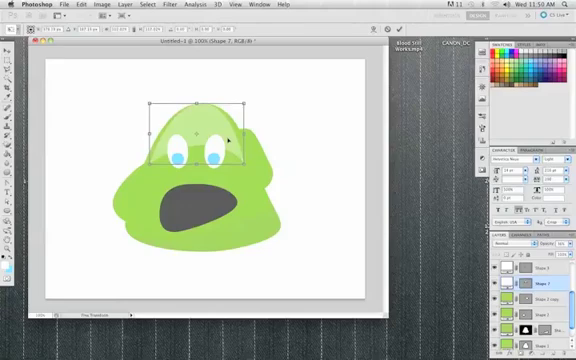
{"action": "key", "text": "Return"}
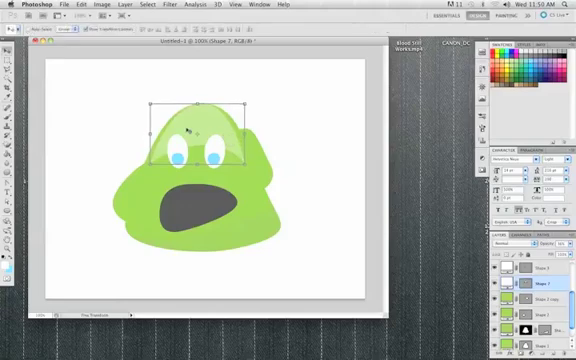
{"action": "left_click", "coordinate": [91, 28]}
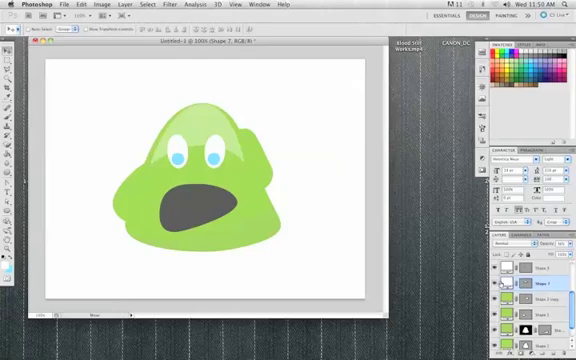
Turn off Shape 7's eye icon to hide the white forehead highlight.
{"action": "left_click", "coordinate": [496, 283]}
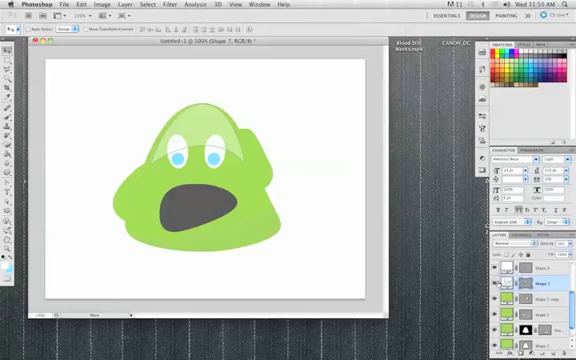
{"action": "left_click", "coordinate": [496, 283]}
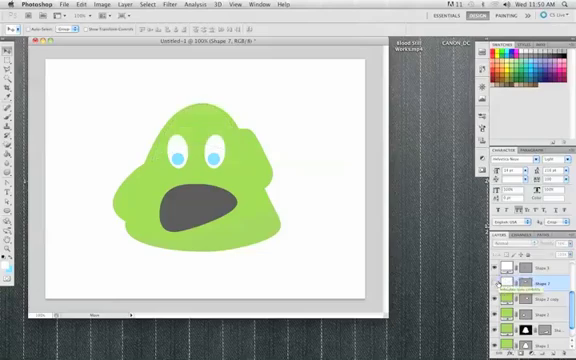